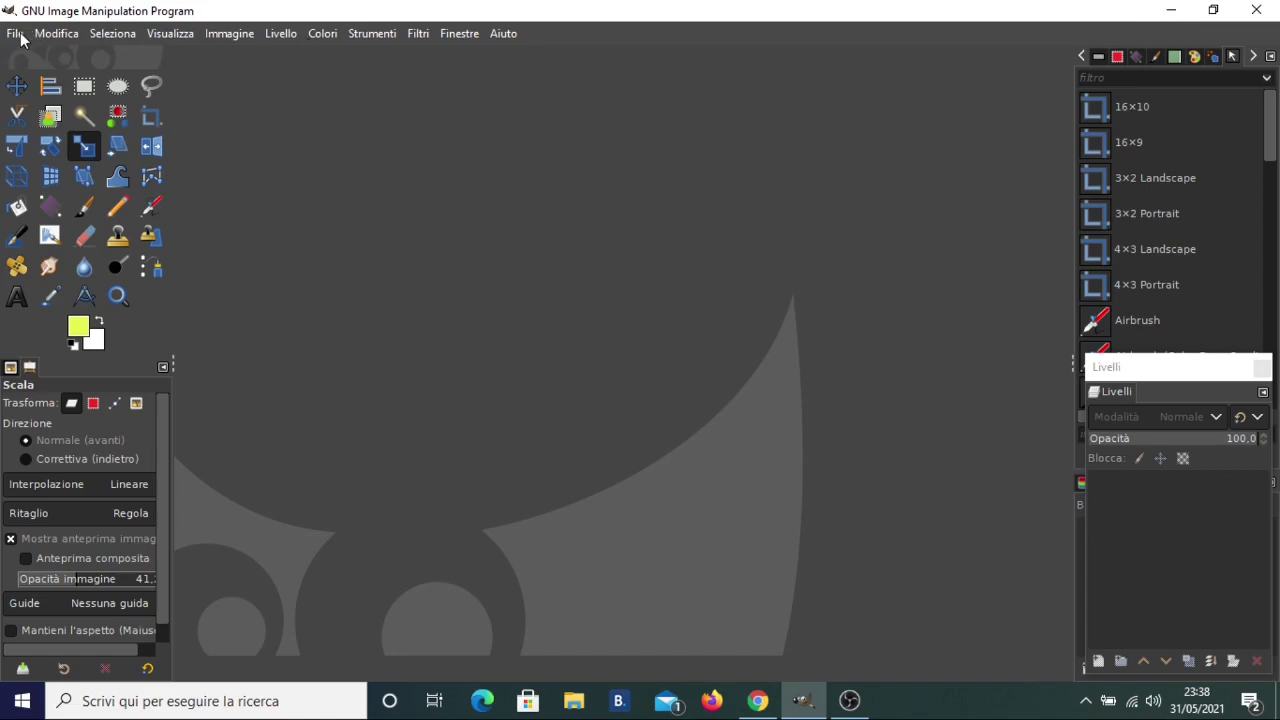
# Open sunset-570881_1920.jpg and woman-1245817_1280.jpg as layers of a single image.
pyautogui.click(15, 36)
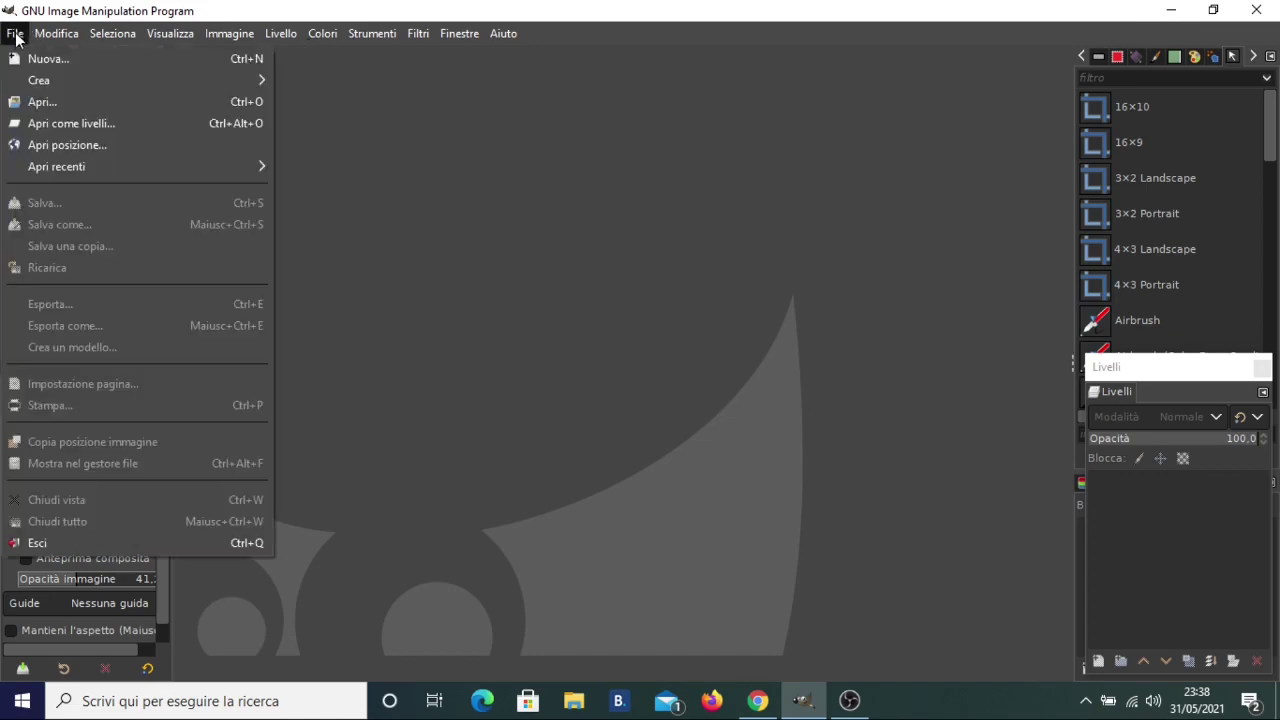
pyautogui.click(71, 125)
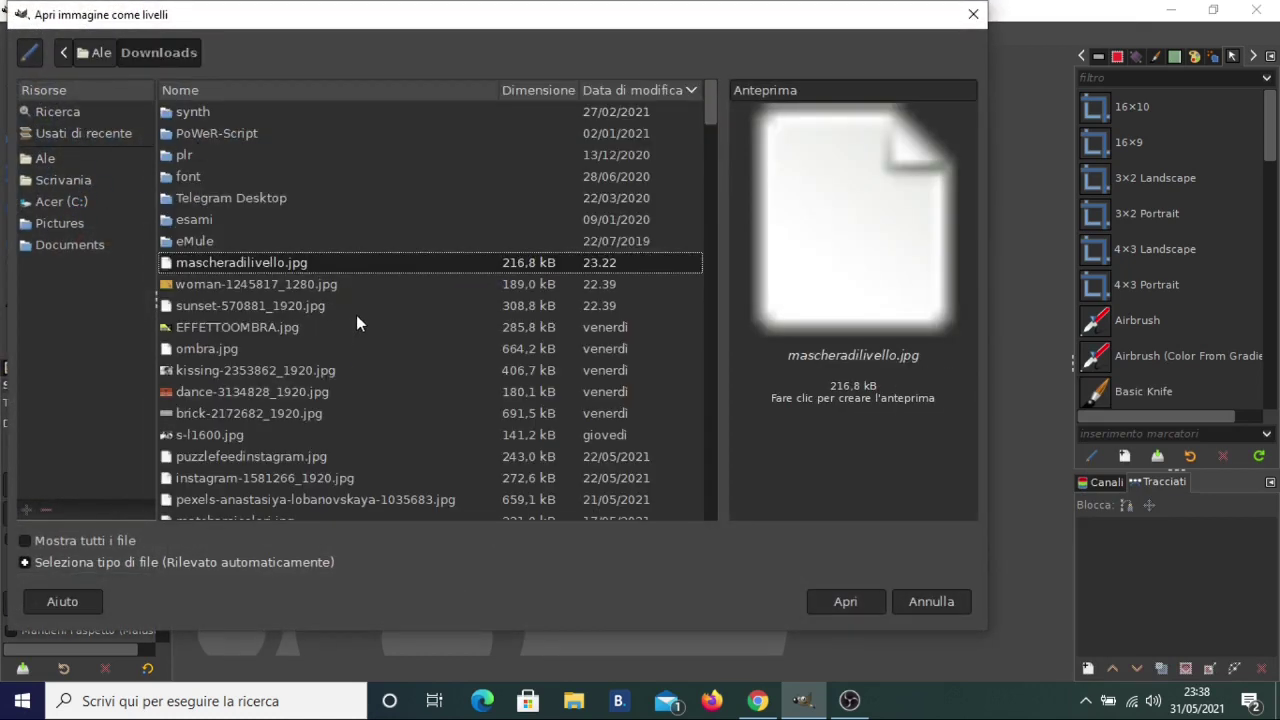
pyautogui.click(329, 305)
pyautogui.keyDown('ctrl'); pyautogui.click(235, 284); pyautogui.keyUp('ctrl')
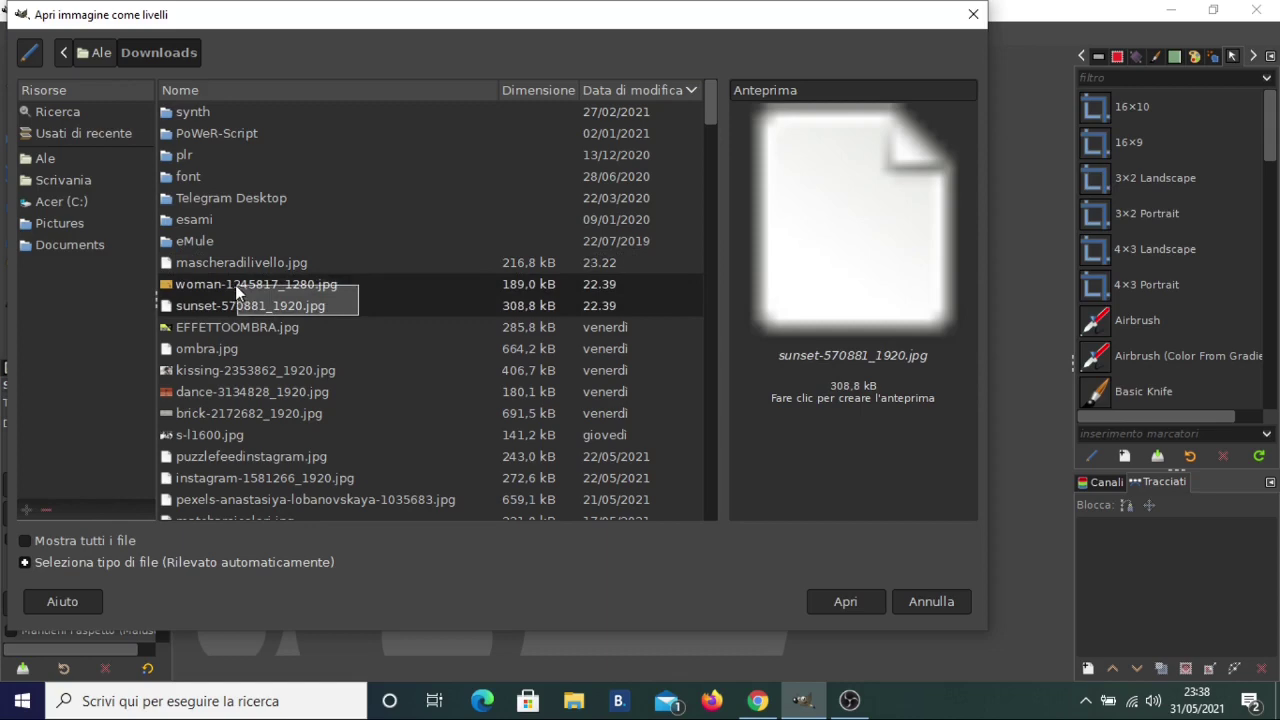
pyautogui.click(848, 602)
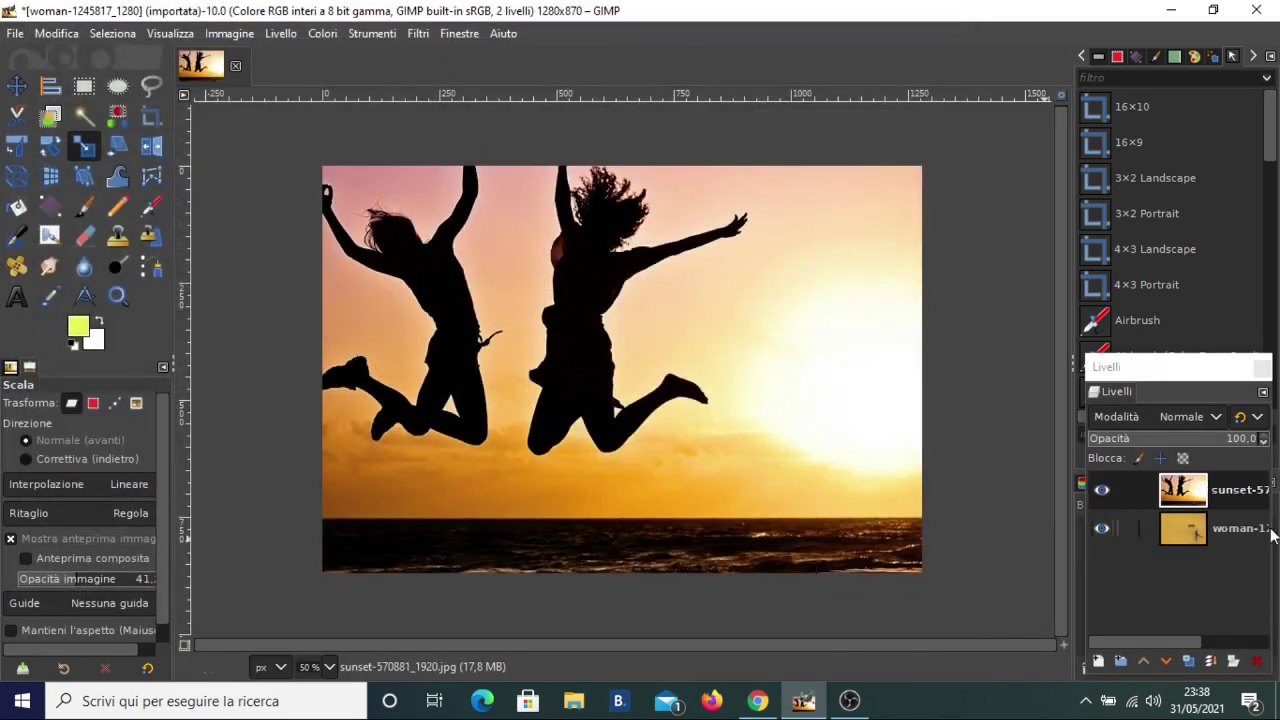
# Move the woman layer above the sunset layer and rename it 'ragazza'.
pyautogui.moveTo(1231, 537)
pyautogui.mouseDown()
pyautogui.moveTo(1234, 487)
pyautogui.moveTo(1198, 485)
pyautogui.mouseUp()
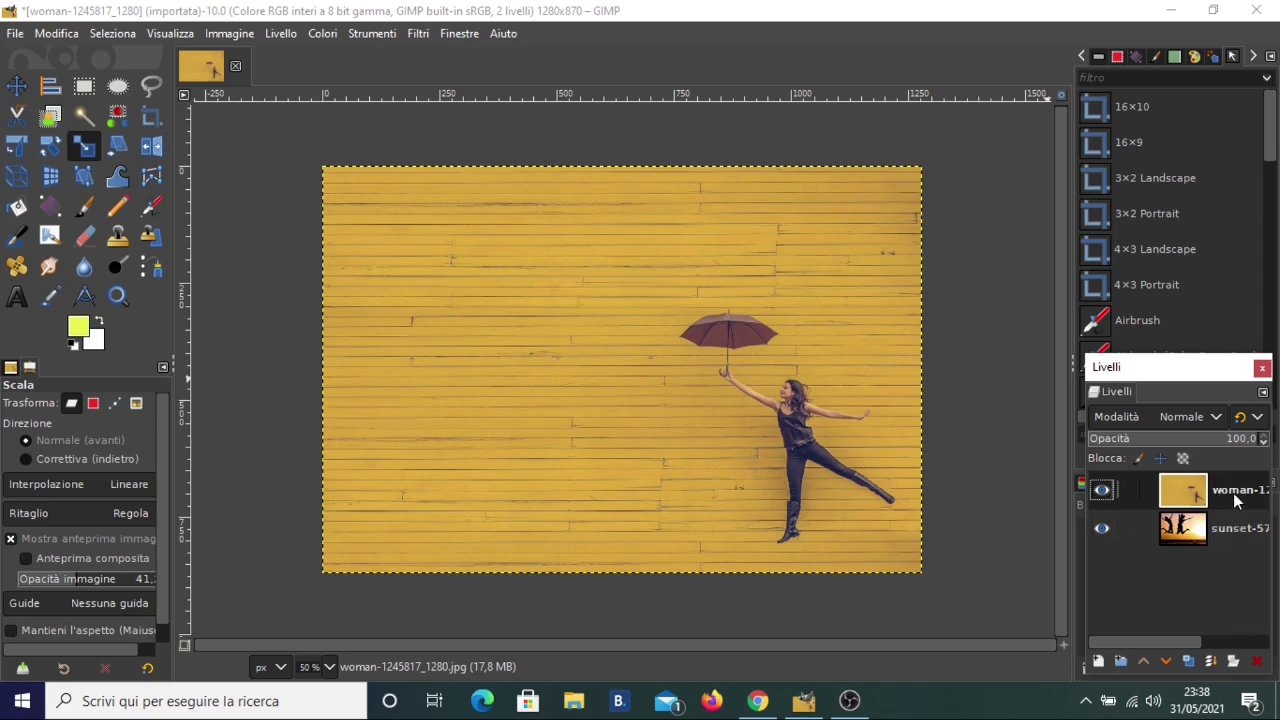
pyautogui.doubleClick(1234, 490)
pyautogui.write('rag')
pyautogui.write('azza')
pyautogui.press('Return')
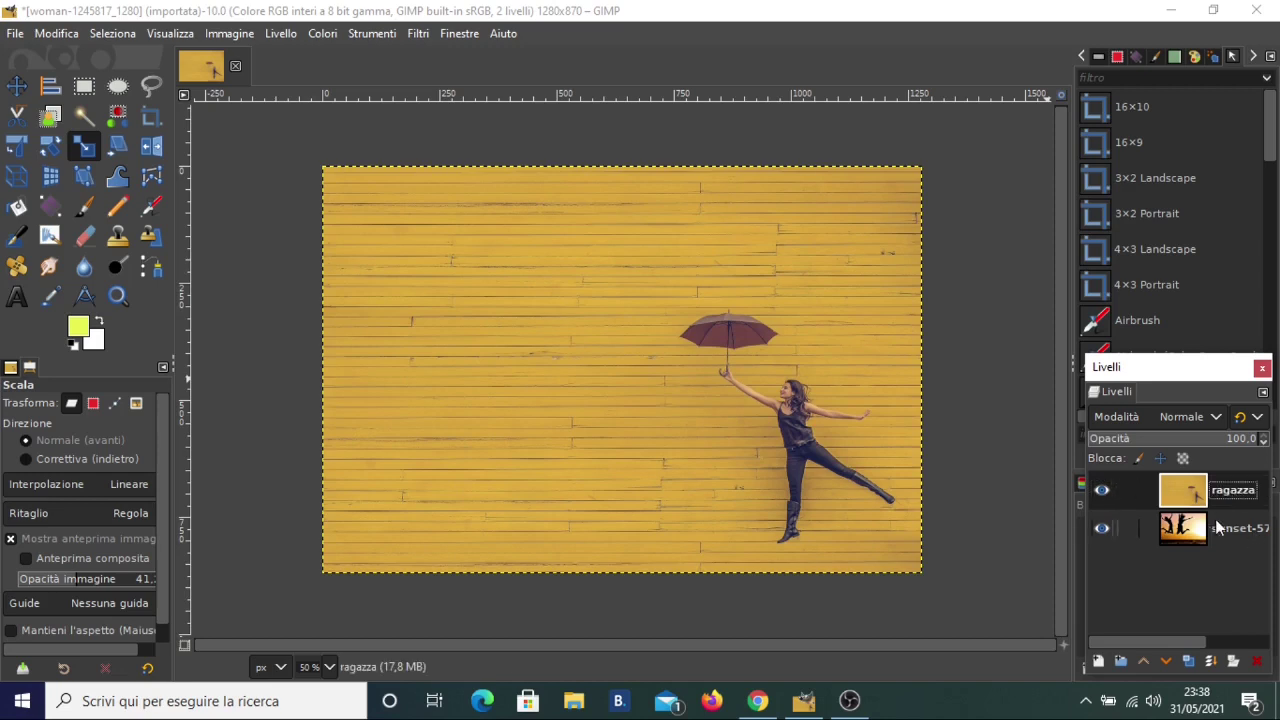
# Rename the sunset layer 'tramonto' and hide the ragazza layer.
pyautogui.doubleClick(1227, 529)
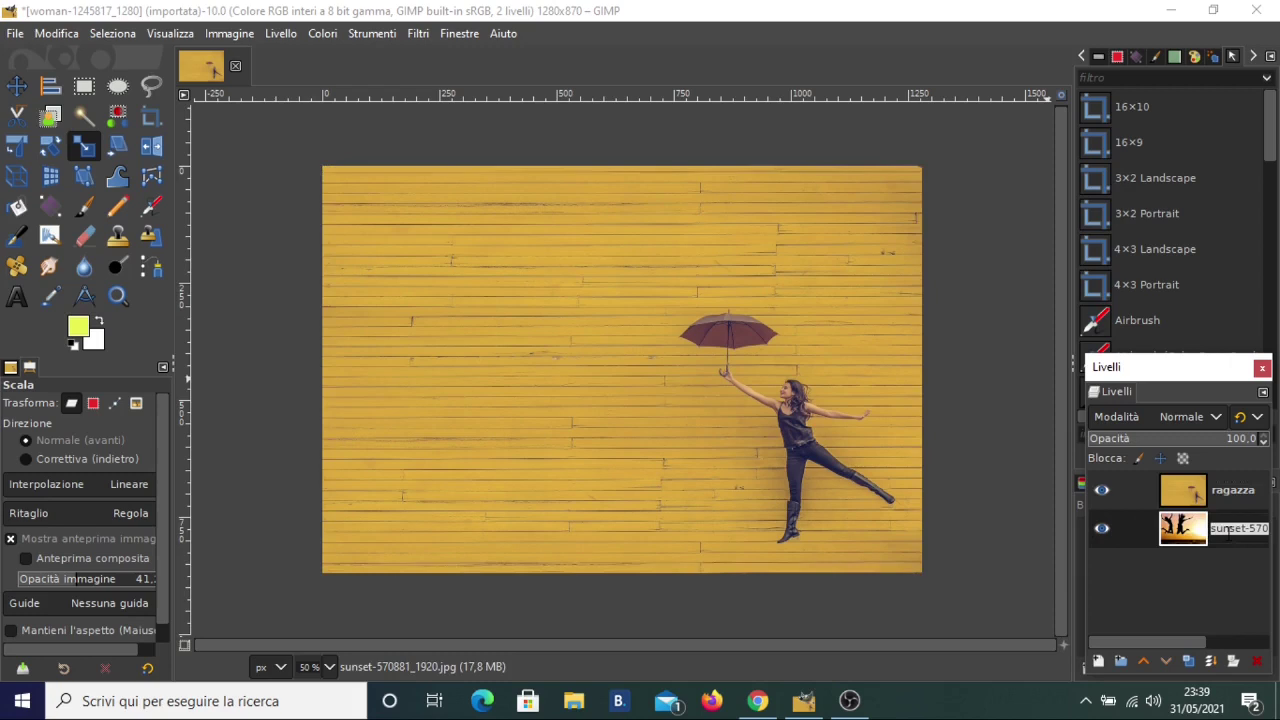
pyautogui.write('tramonto')
pyautogui.press('Return')
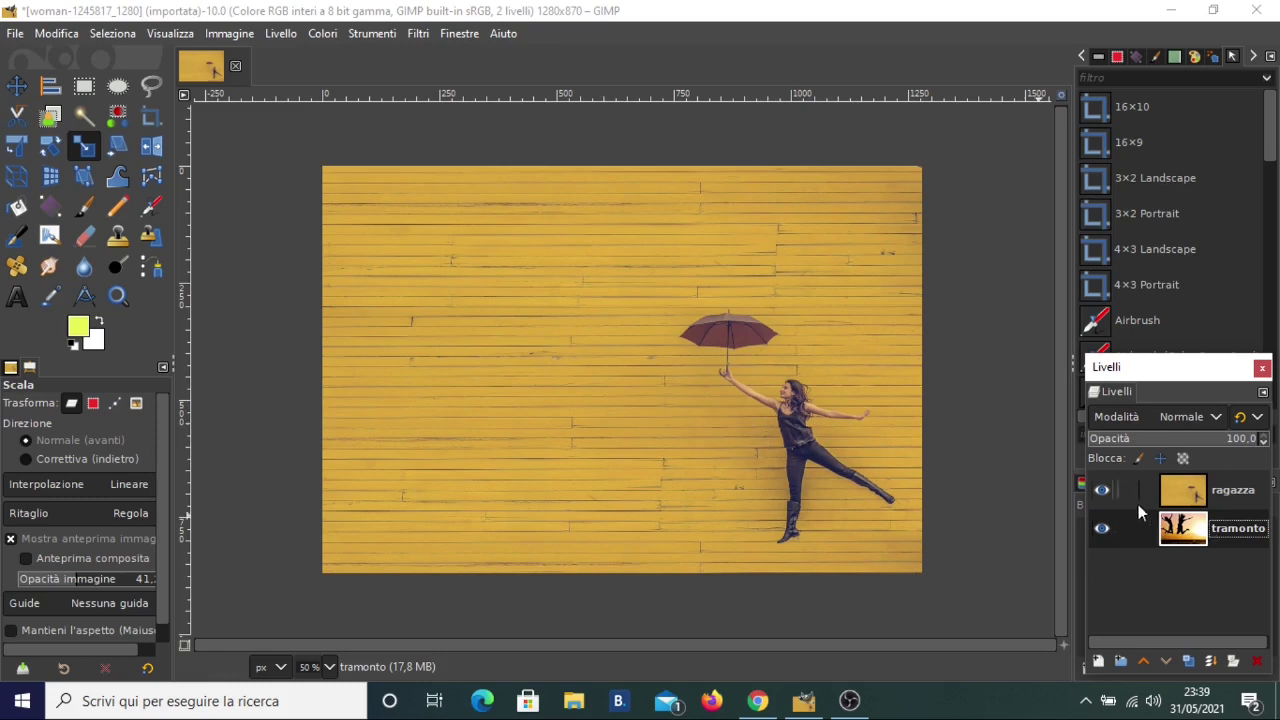
pyautogui.click(1101, 490)
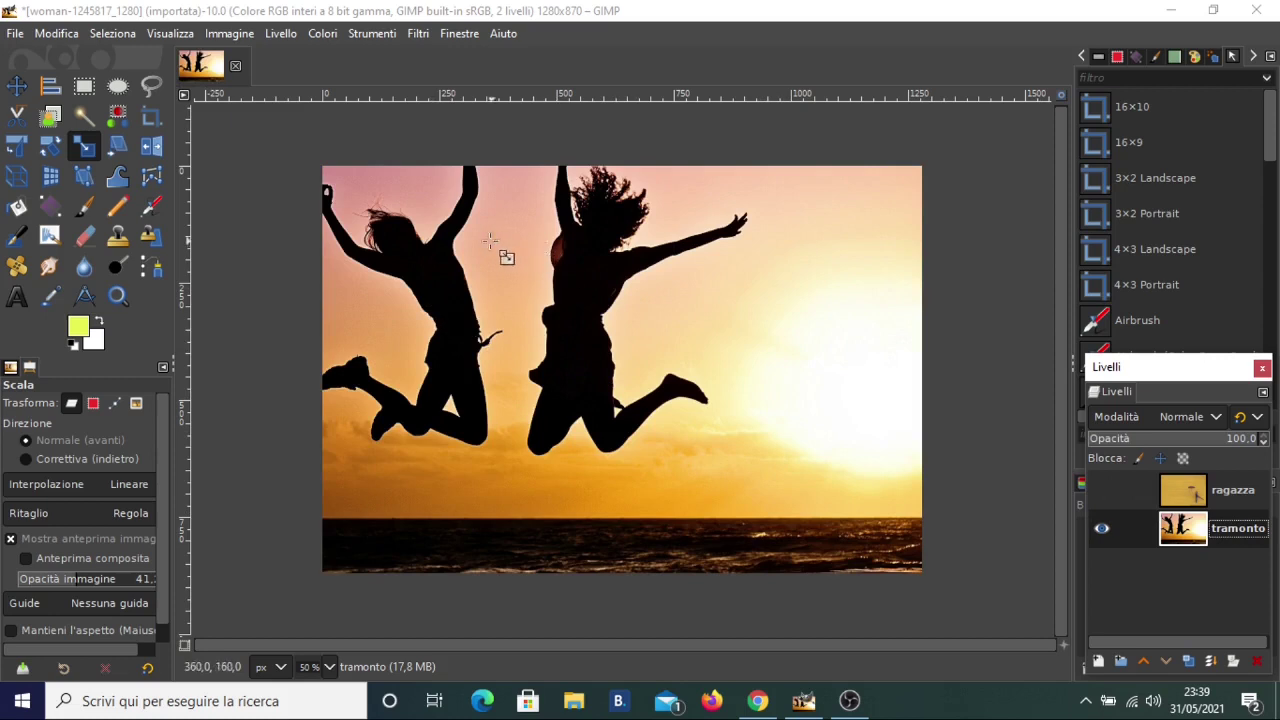
# Show and select the ragazza layer, then set its opacity to 67.
pyautogui.click(1230, 492)
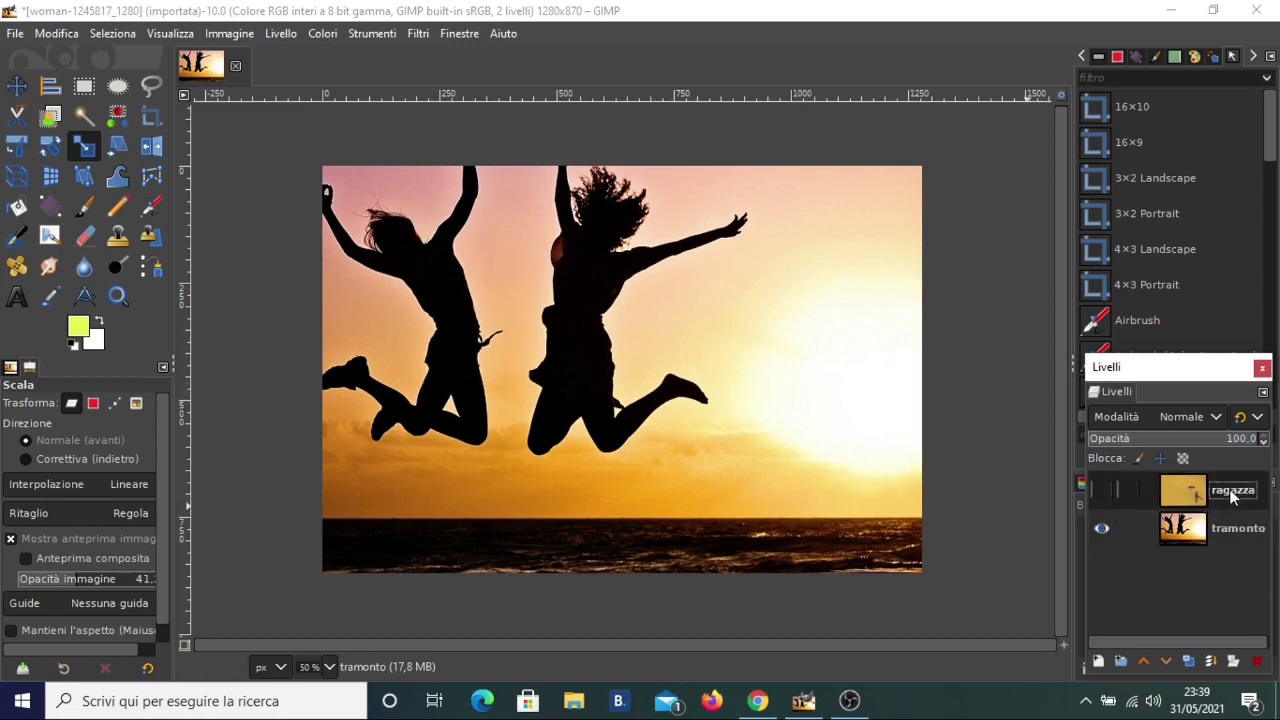
pyautogui.click(1101, 490)
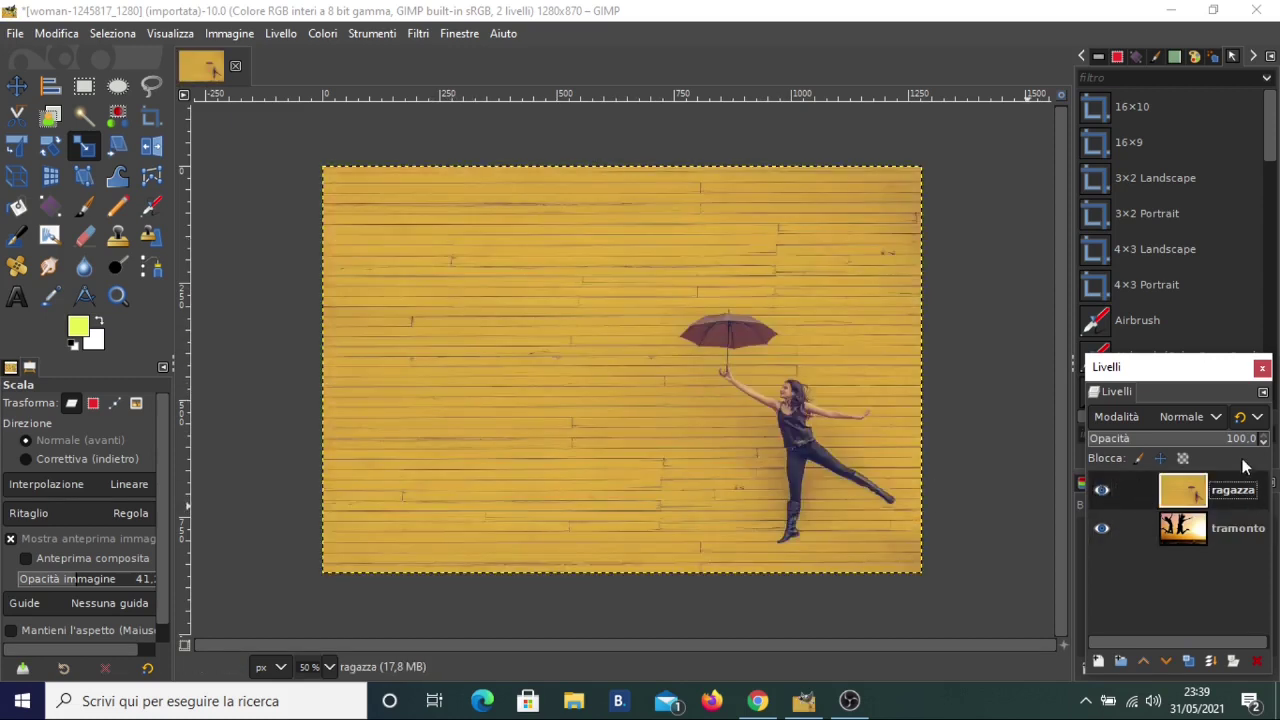
pyautogui.click(1241, 440)
pyautogui.moveTo(1241, 440); pyautogui.dragTo(1203, 440)
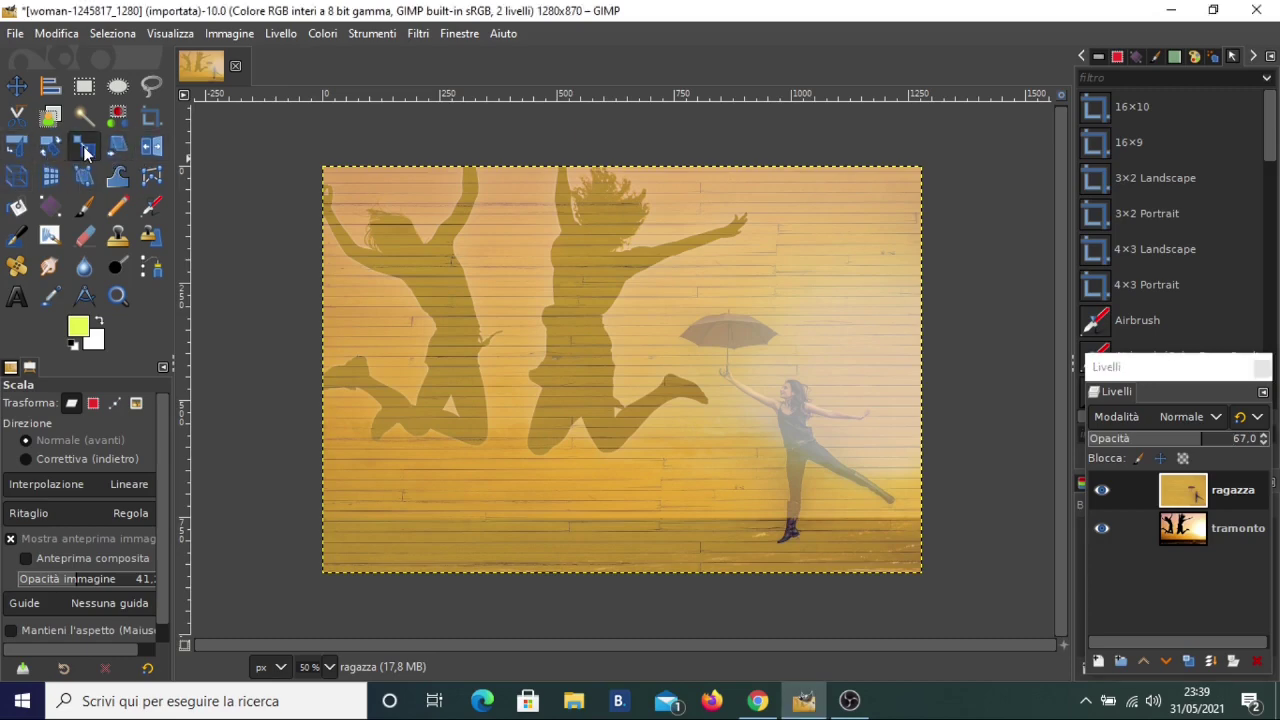
# Scale the ragazza layer to about 1718×1136 px and return its opacity to 100.
pyautogui.moveTo(777, 452); pyautogui.dragTo(589, 353)
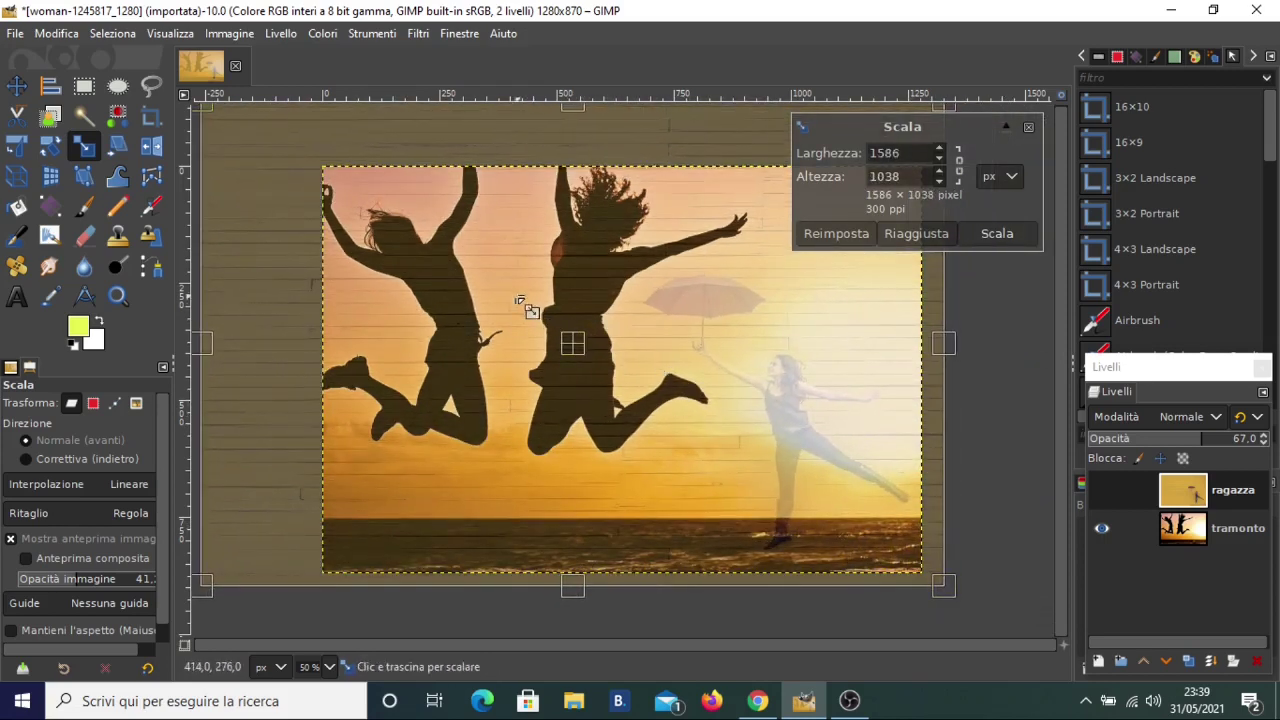
pyautogui.moveTo(515, 298); pyautogui.dragTo(457, 251)
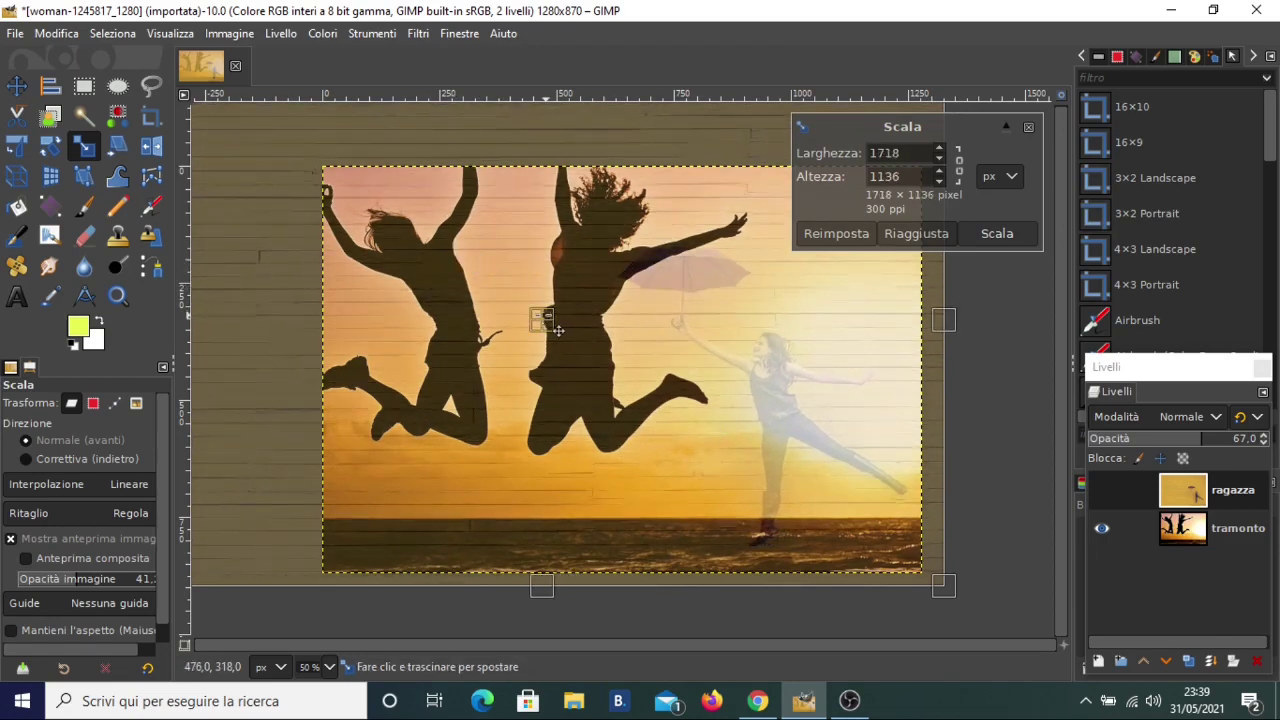
pyautogui.moveTo(563, 345); pyautogui.dragTo(568, 344)
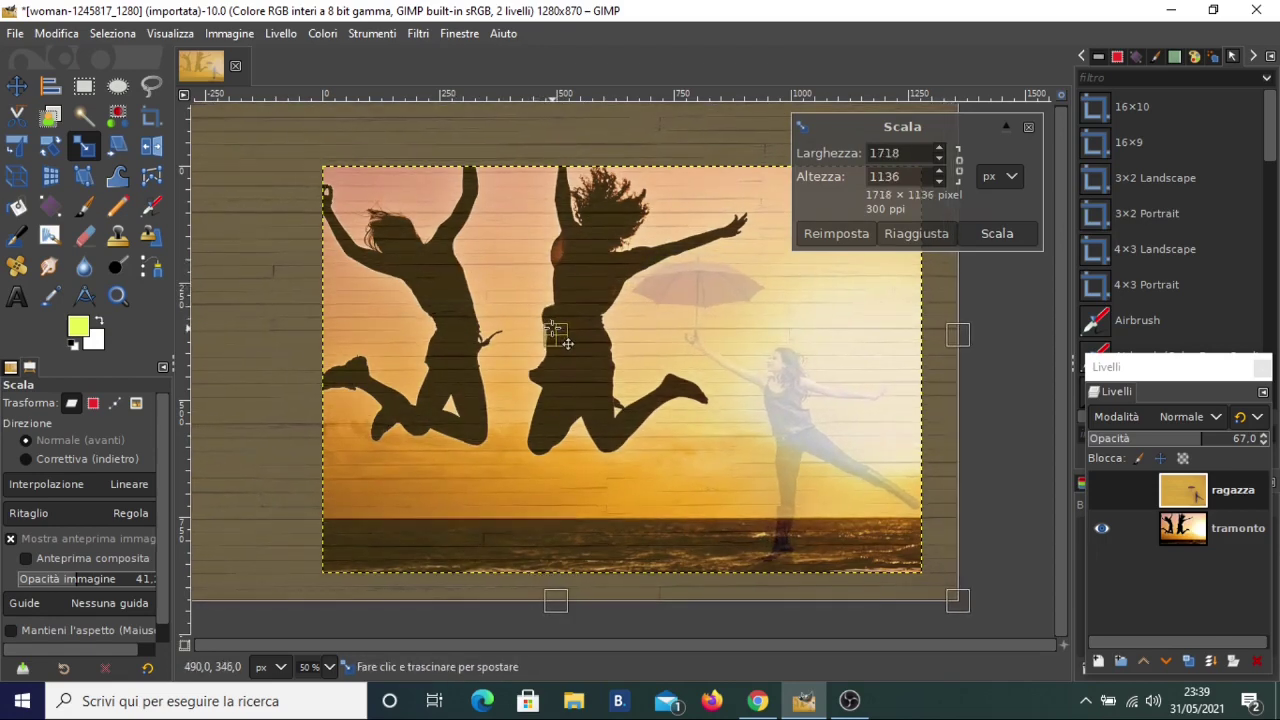
pyautogui.click(1008, 238)
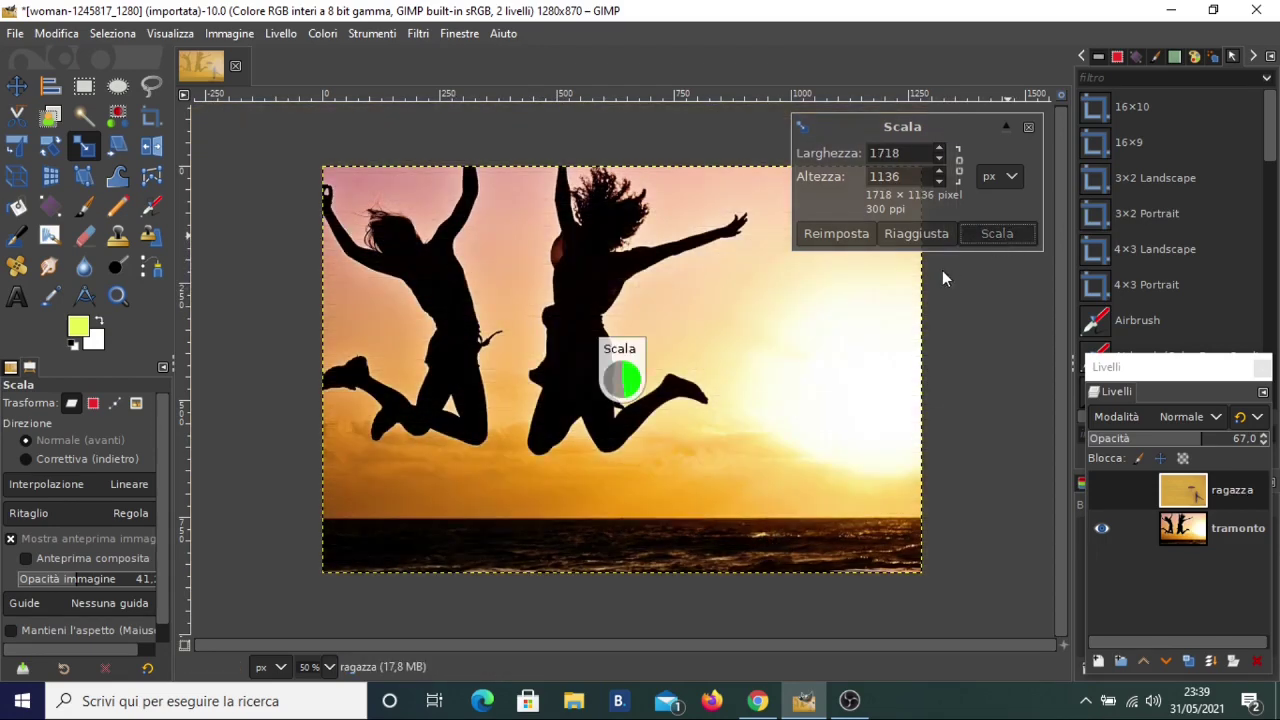
pyautogui.moveTo(1217, 446)
pyautogui.mouseDown()
pyautogui.moveTo(1205, 442)
pyautogui.moveTo(1262, 444)
pyautogui.mouseUp()
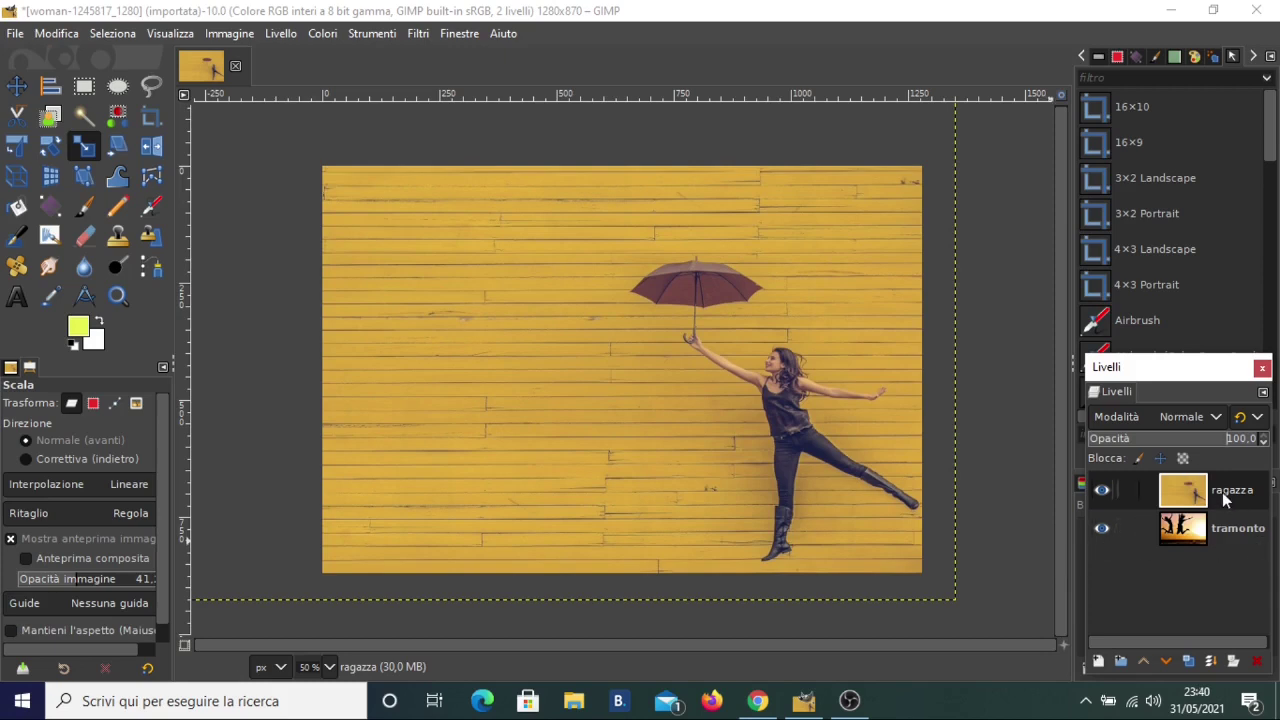
# Add a 'Bianco (opacità completa)' layer mask to the ragazza layer.
pyautogui.rightClick(1222, 492)
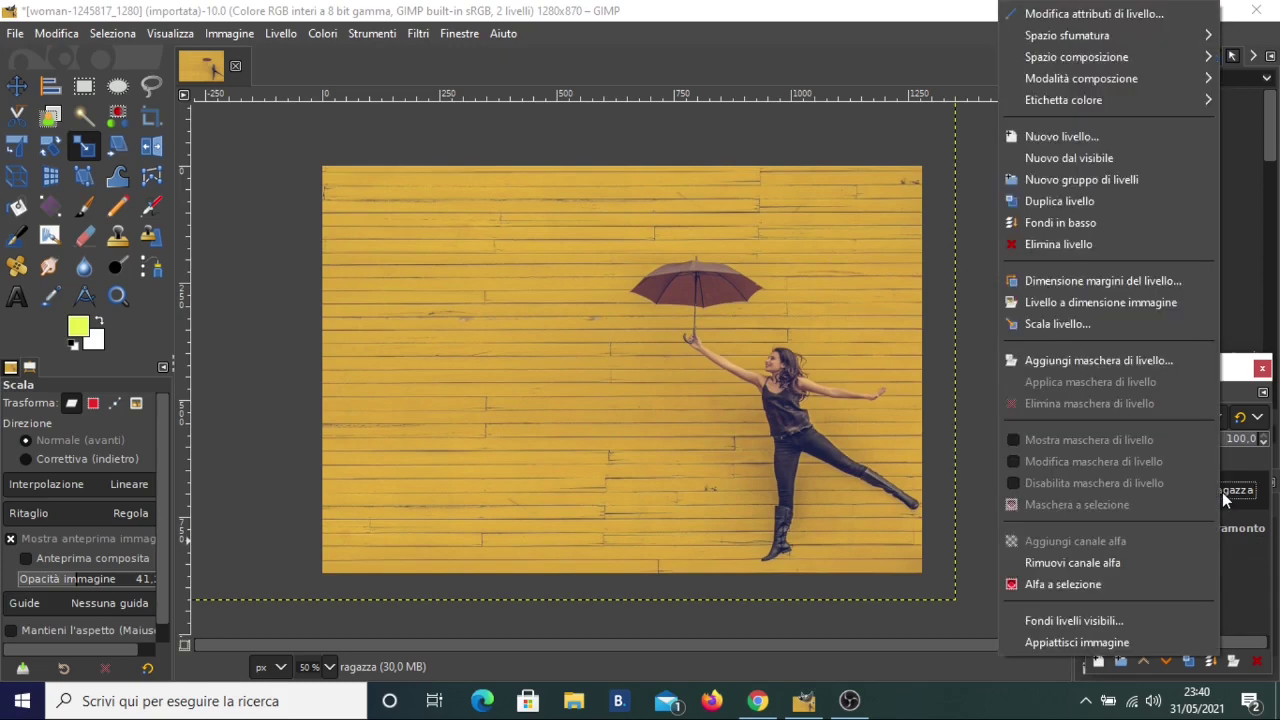
pyautogui.click(1077, 362)
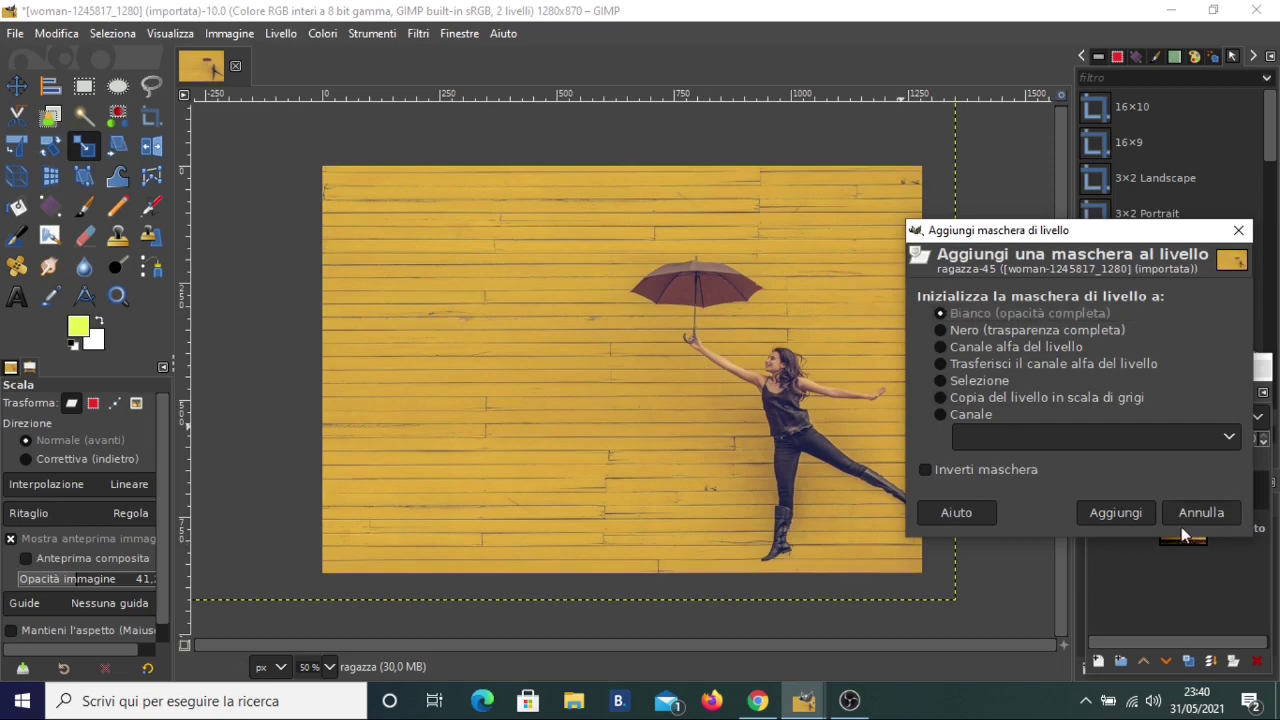
pyautogui.click(1117, 511)
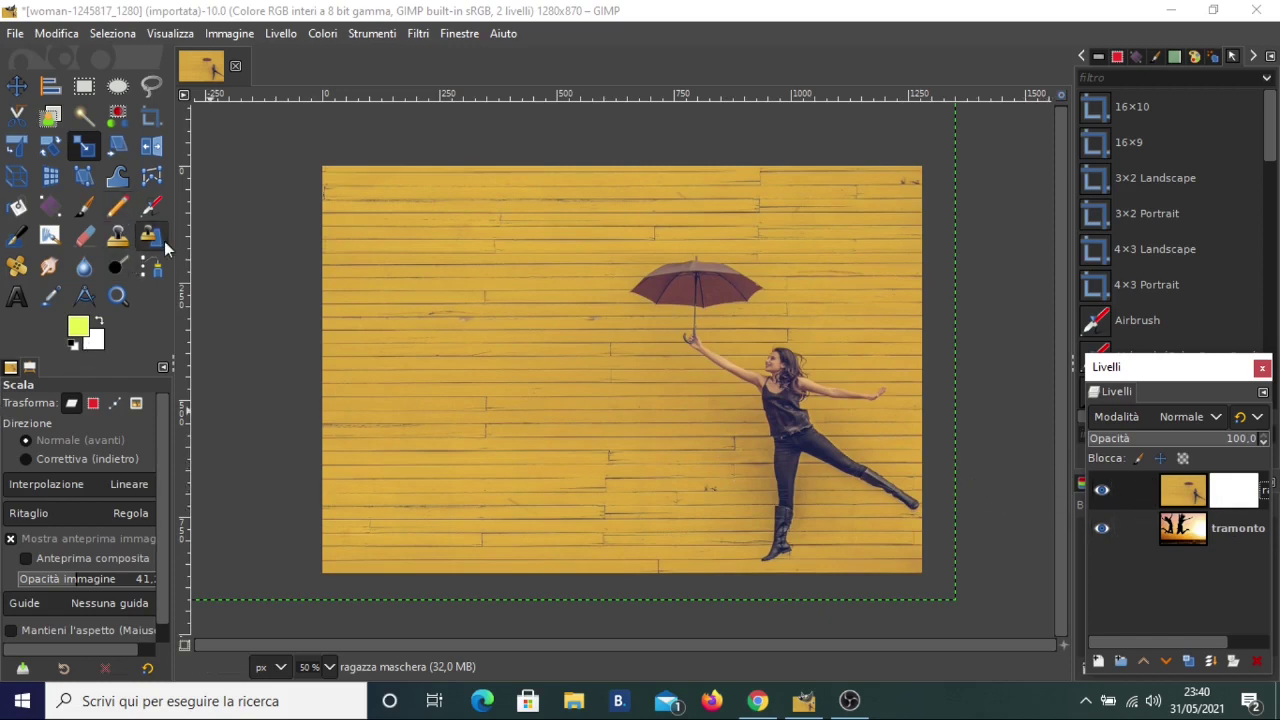
# Target the ragazza mask and set the Paintbrush to size 152, hardness 41, force 40.
pyautogui.click(1198, 492)
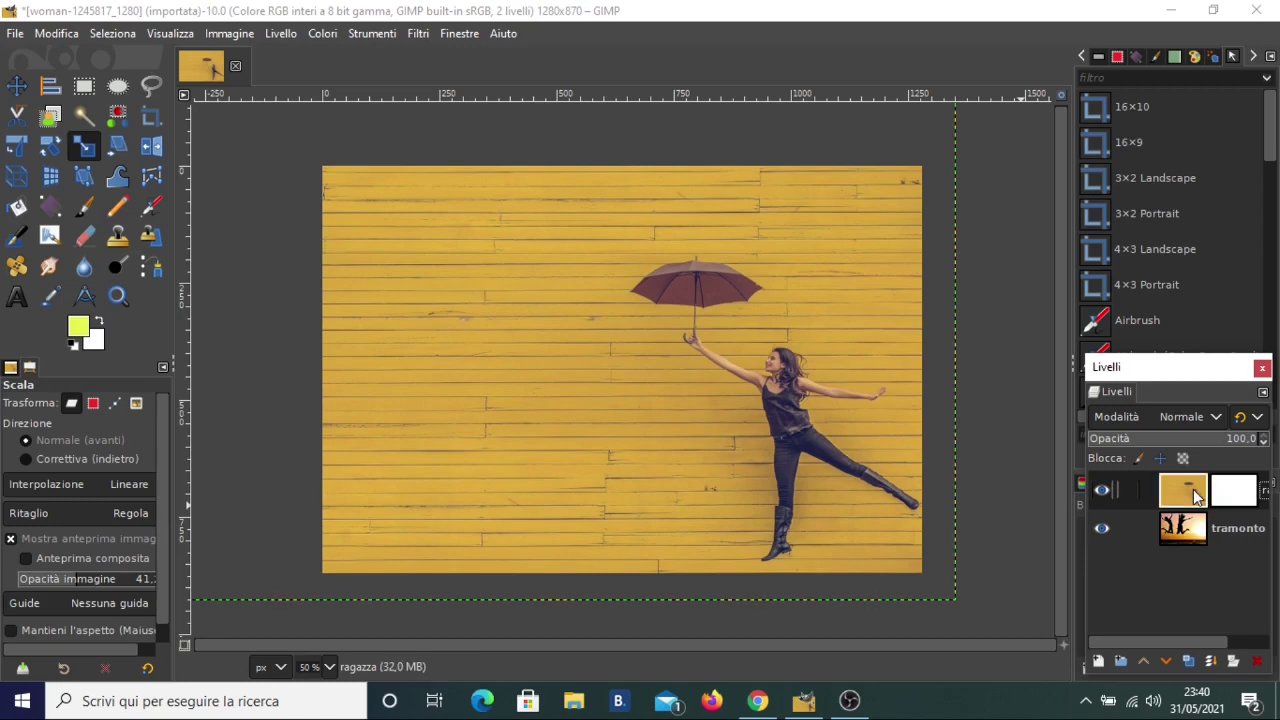
pyautogui.click(1256, 498)
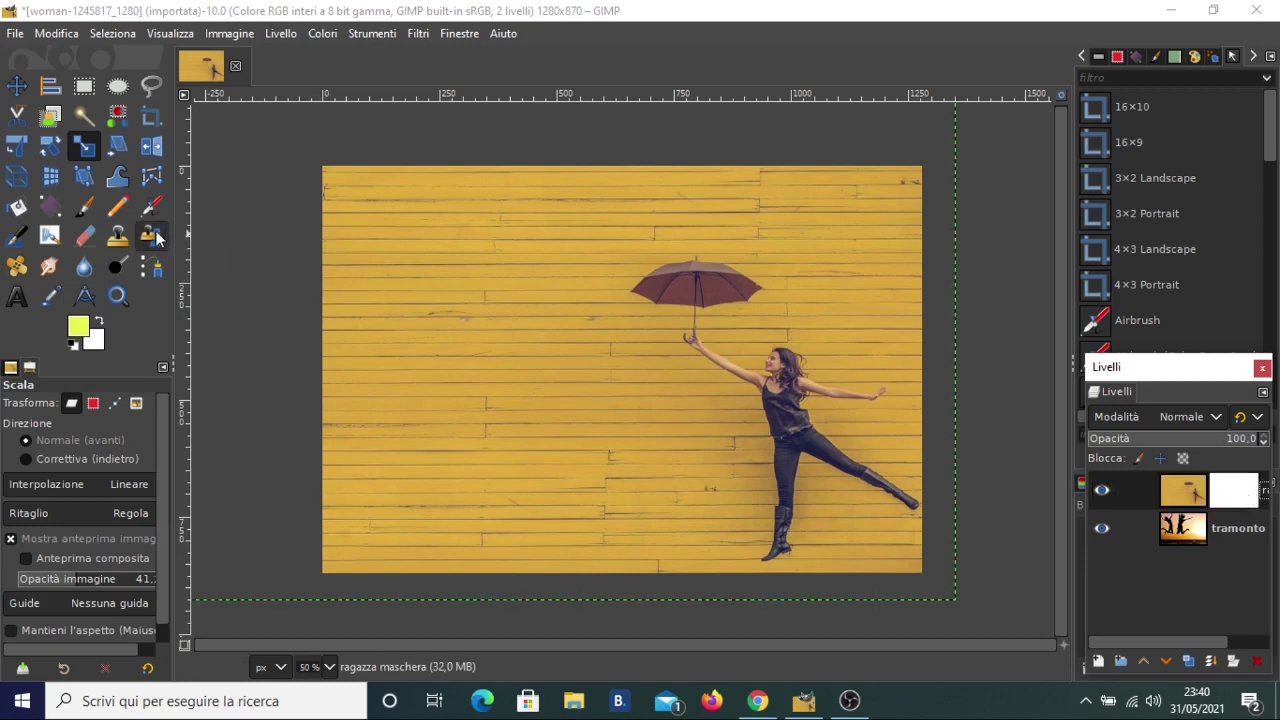
pyautogui.click(85, 206)
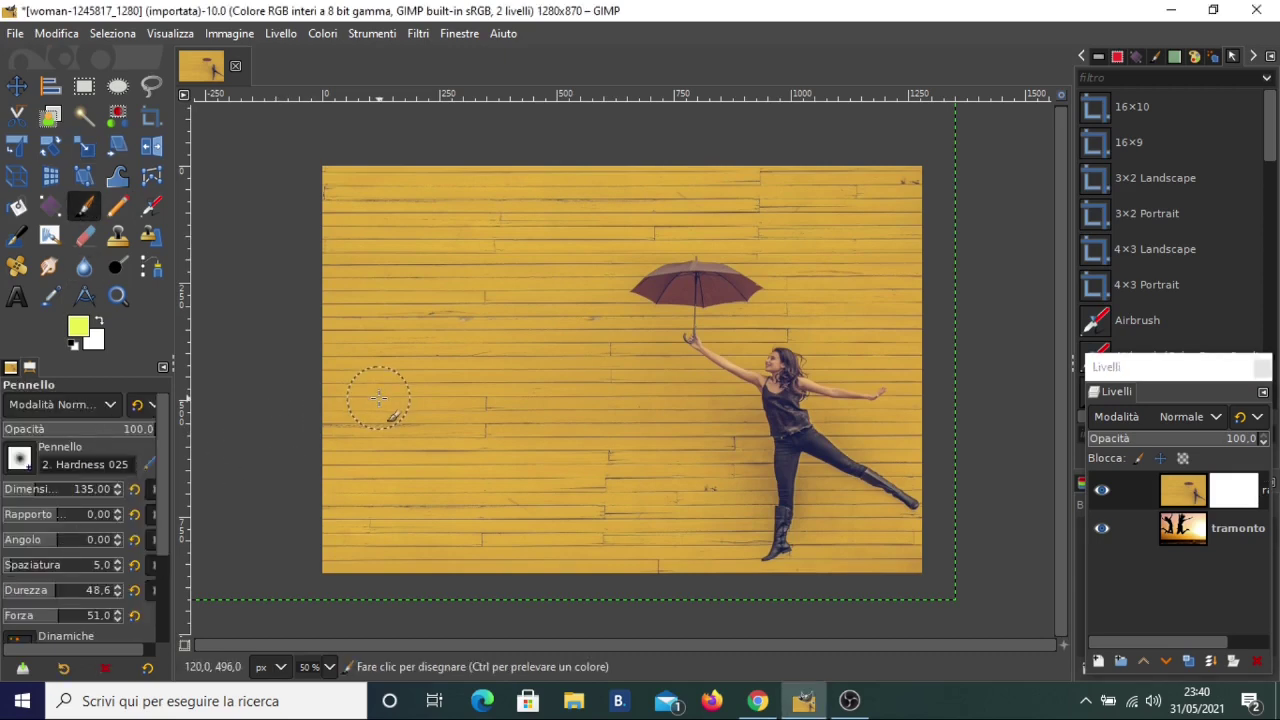
pyautogui.press(']')
pyautogui.press(']')
pyautogui.press(']')
pyautogui.press(']')
pyautogui.press(']')
pyautogui.press(']')
pyautogui.press(']')
pyautogui.press(']')
pyautogui.press(']')
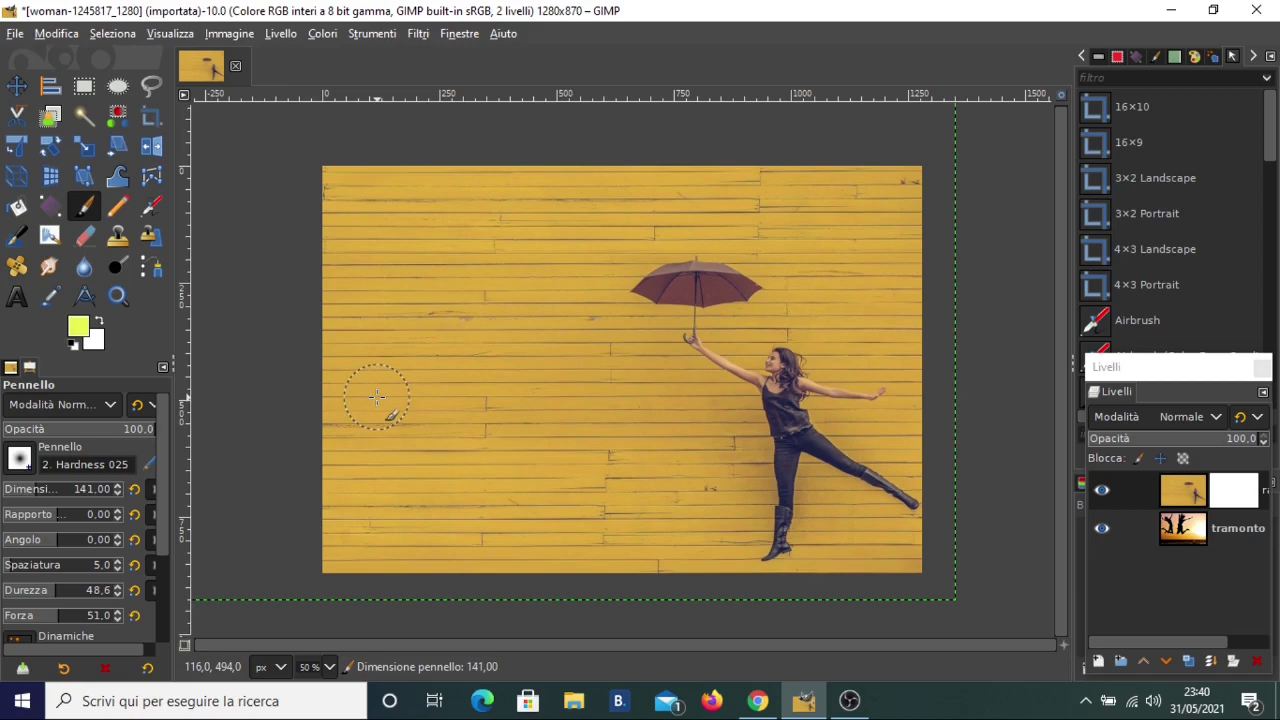
pyautogui.press(']')
pyautogui.press(']')
pyautogui.press(']')
pyautogui.press(']')
pyautogui.press(']')
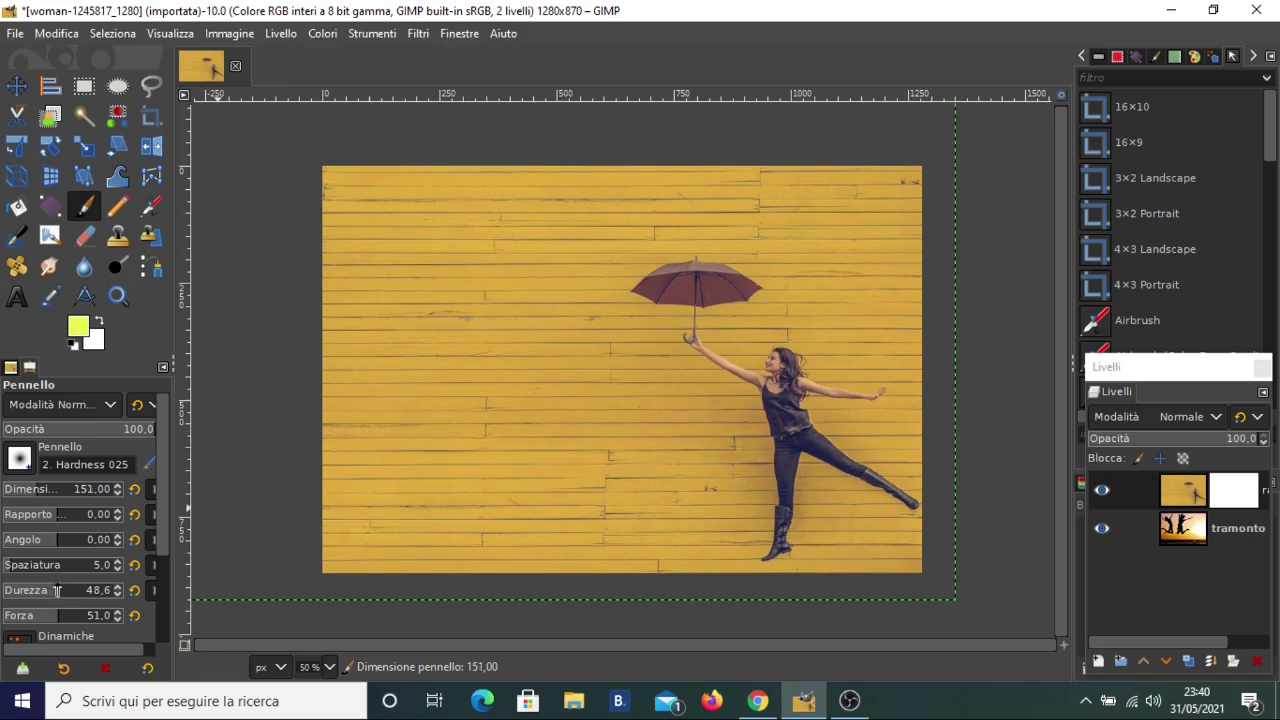
pyautogui.click(47, 590)
pyautogui.click(45, 615)
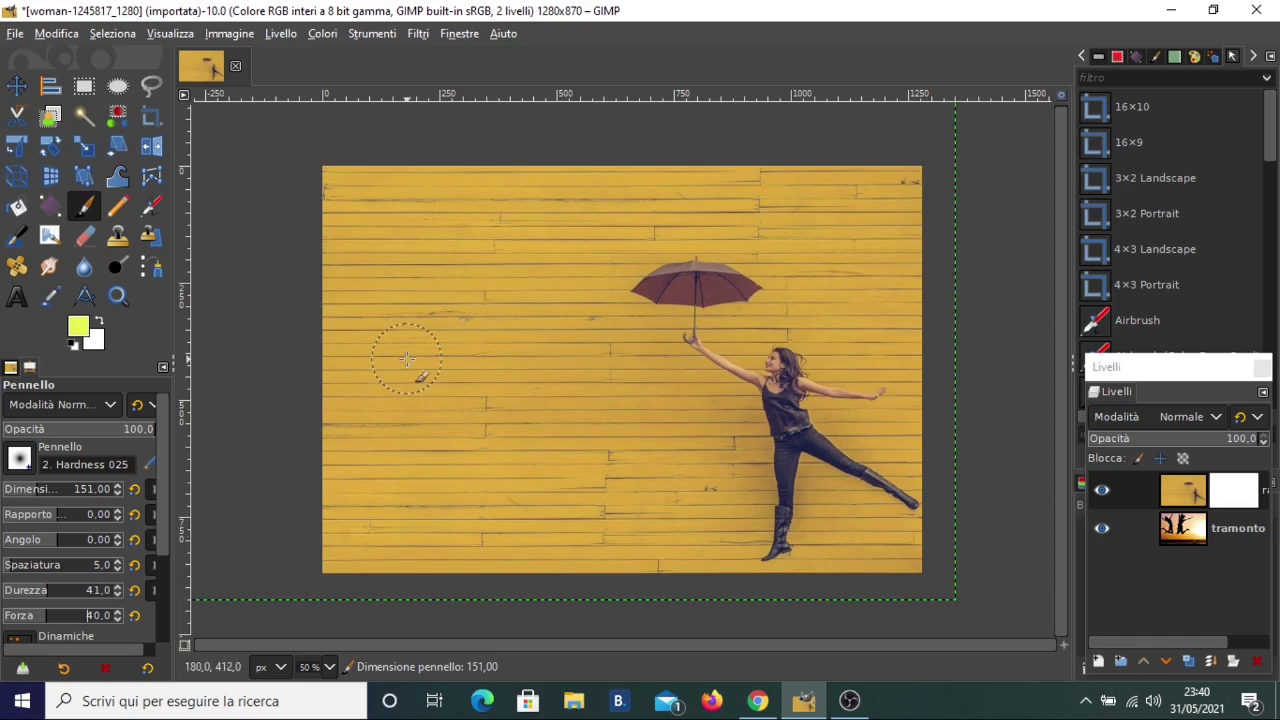
pyautogui.press(']')
# Reset the colours to default black and white and swap foreground and background.
pyautogui.click(73, 345)
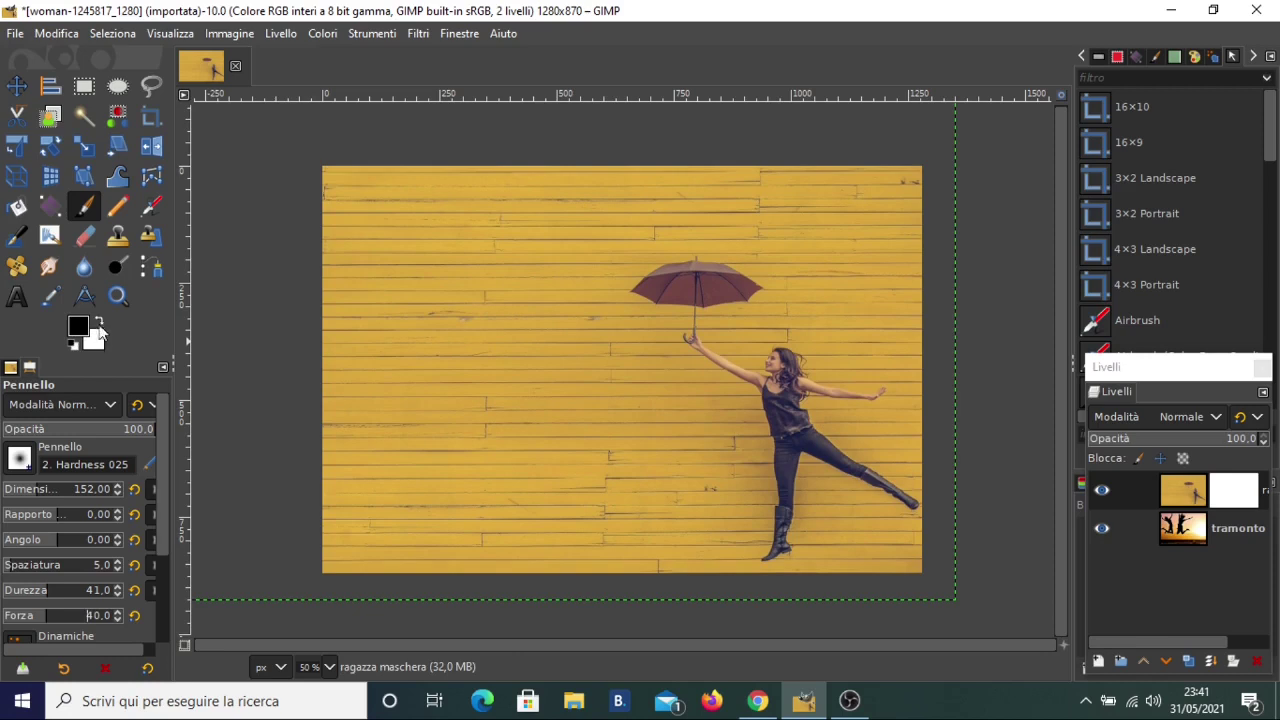
pyautogui.click(100, 323)
pyautogui.click(100, 323)
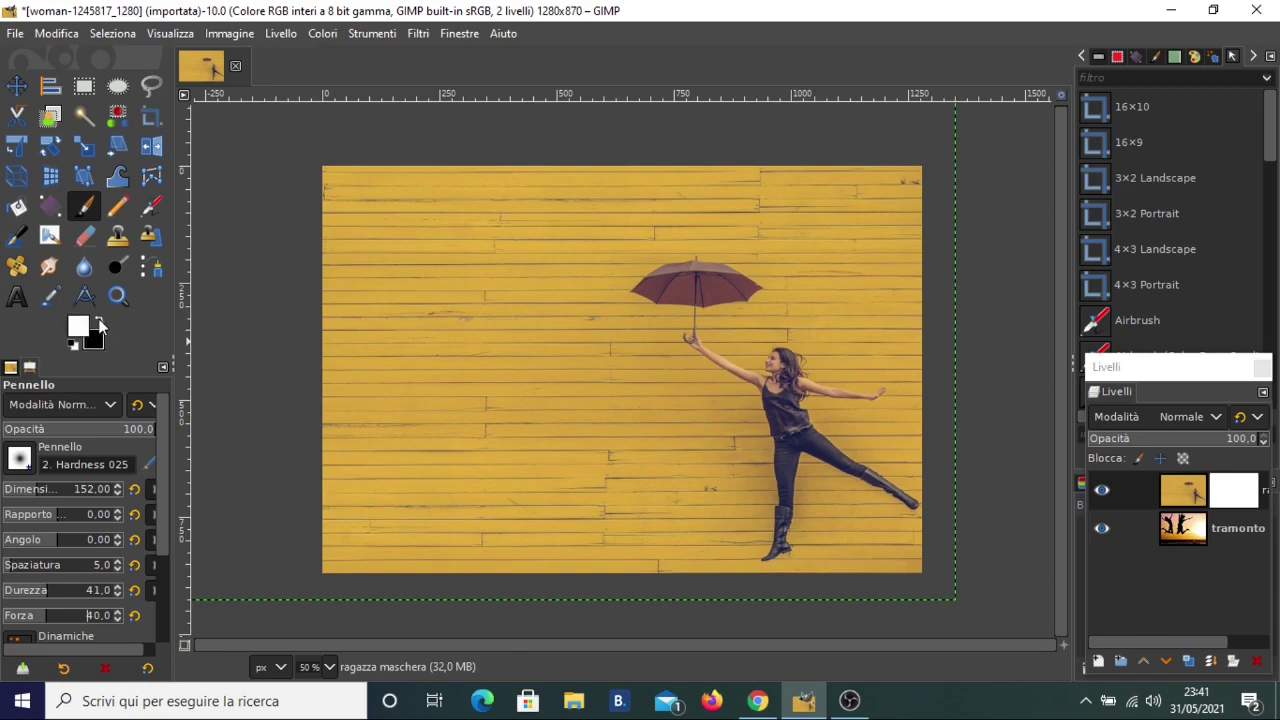
pyautogui.click(100, 323)
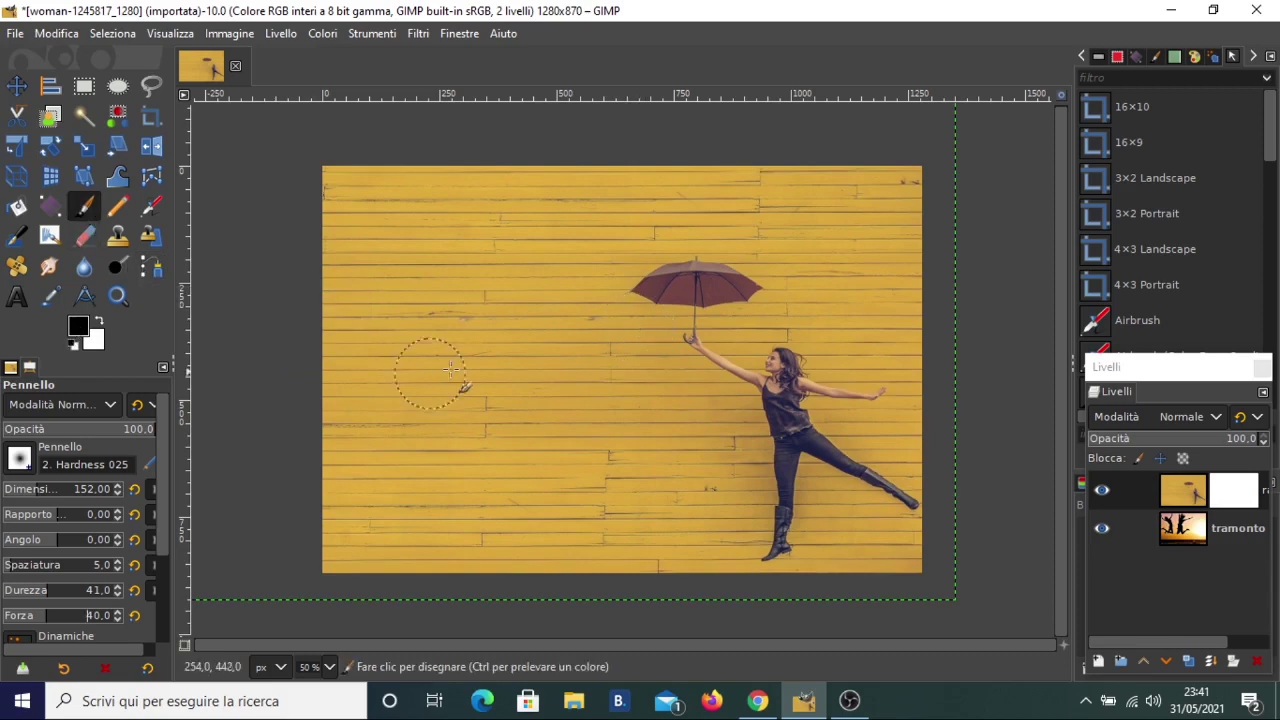
# Paint the mask over the upper left to reveal the first silhouette and sunset.
pyautogui.moveTo(457, 290)
pyautogui.mouseDown()
pyautogui.moveTo(405, 255)
pyautogui.moveTo(453, 272)
pyautogui.moveTo(431, 240)
pyautogui.mouseUp()
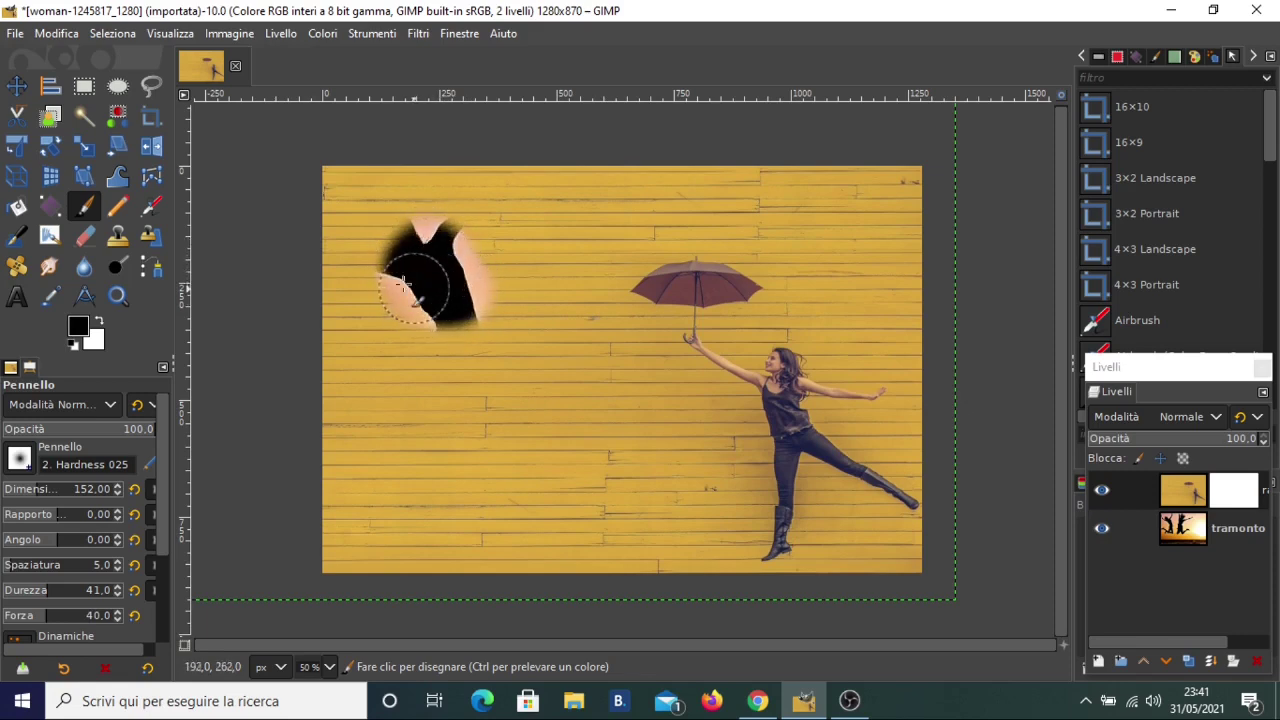
pyautogui.moveTo(404, 284)
pyautogui.mouseDown()
pyautogui.moveTo(427, 236)
pyautogui.moveTo(416, 238)
pyautogui.mouseUp()
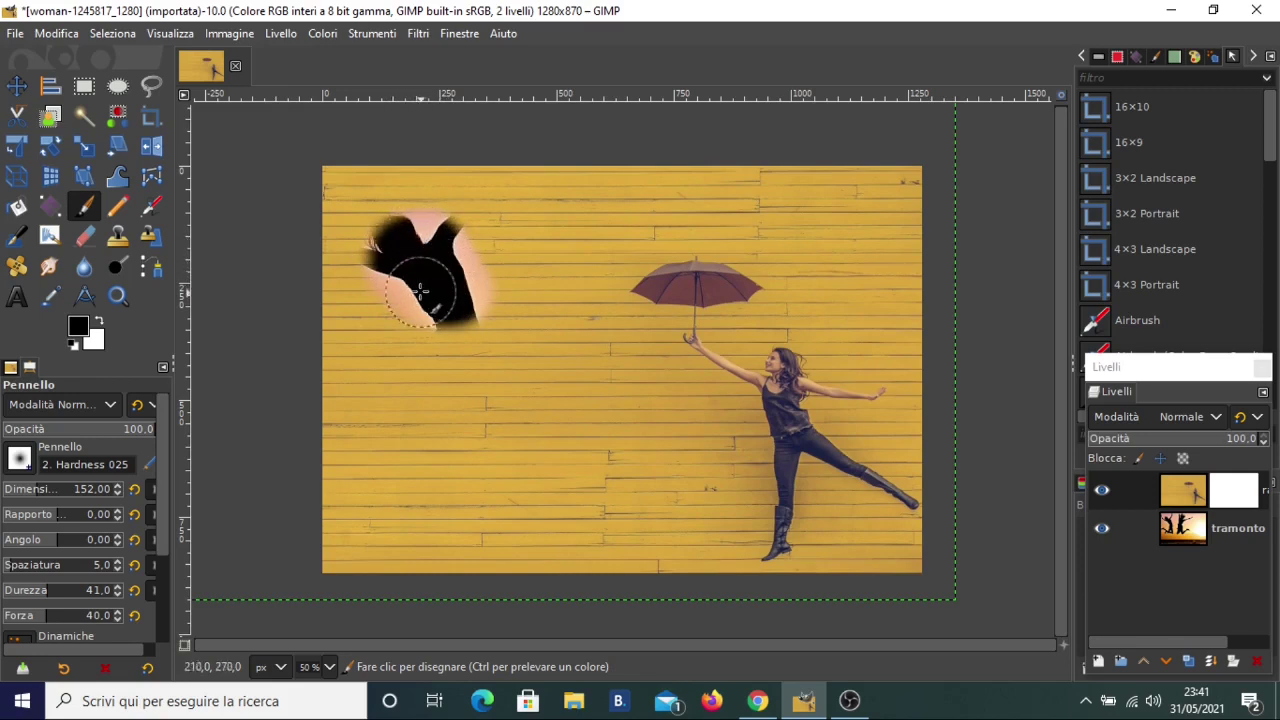
pyautogui.moveTo(420, 290); pyautogui.dragTo(428, 298)
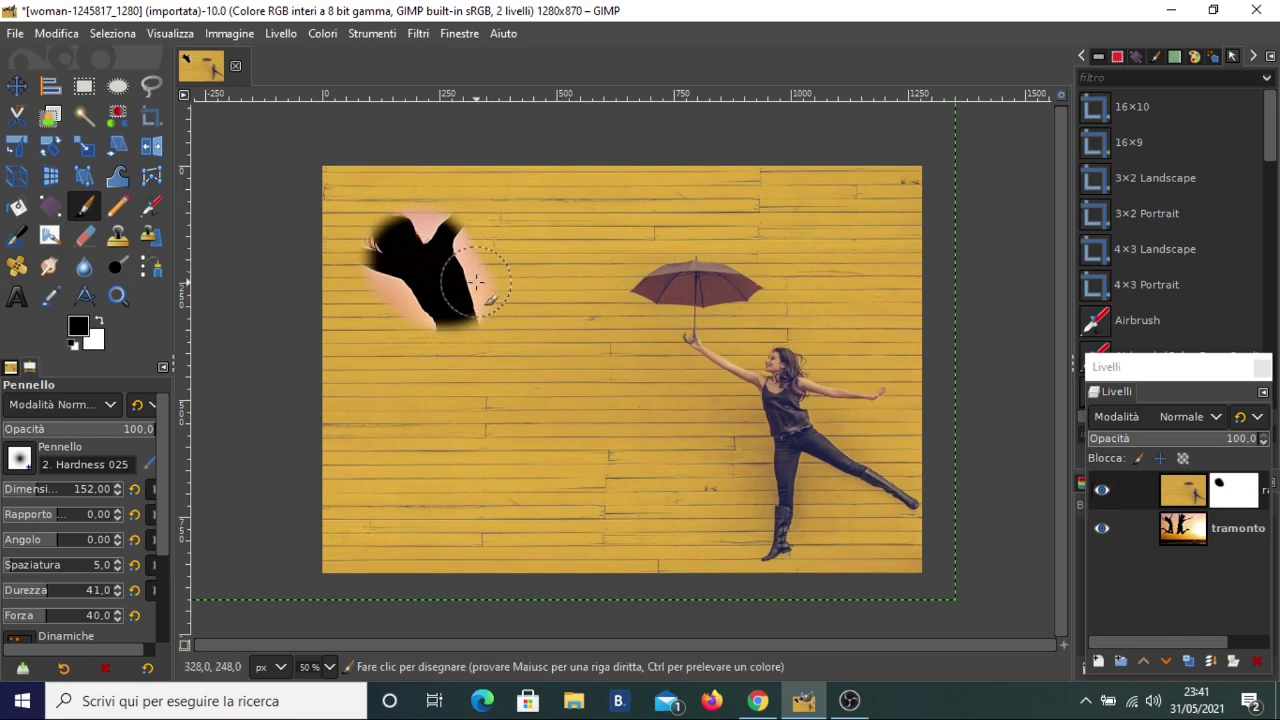
pyautogui.moveTo(414, 242)
pyautogui.mouseDown()
pyautogui.moveTo(456, 254)
pyautogui.moveTo(446, 298)
pyautogui.moveTo(412, 285)
pyautogui.moveTo(409, 257)
pyautogui.moveTo(428, 263)
pyautogui.moveTo(460, 400)
pyautogui.moveTo(470, 350)
pyautogui.moveTo(400, 440)
pyautogui.moveTo(340, 410)
pyautogui.moveTo(470, 340)
pyautogui.moveTo(591, 171)
pyautogui.moveTo(520, 200)
pyautogui.moveTo(652, 191)
pyautogui.moveTo(470, 450)
pyautogui.moveTo(520, 440)
pyautogui.moveTo(311, 433)
pyautogui.moveTo(590, 420)
pyautogui.moveTo(610, 250)
pyautogui.moveTo(630, 260)
pyautogui.moveTo(700, 172)
pyautogui.moveTo(329, 157)
pyautogui.moveTo(335, 300)
pyautogui.moveTo(400, 250)
pyautogui.moveTo(606, 149)
pyautogui.moveTo(586, 286)
pyautogui.moveTo(646, 287)
pyautogui.moveTo(690, 250)
pyautogui.moveTo(654, 290)
pyautogui.moveTo(694, 206)
pyautogui.moveTo(720, 225)
pyautogui.moveTo(734, 173)
pyautogui.mouseUp()
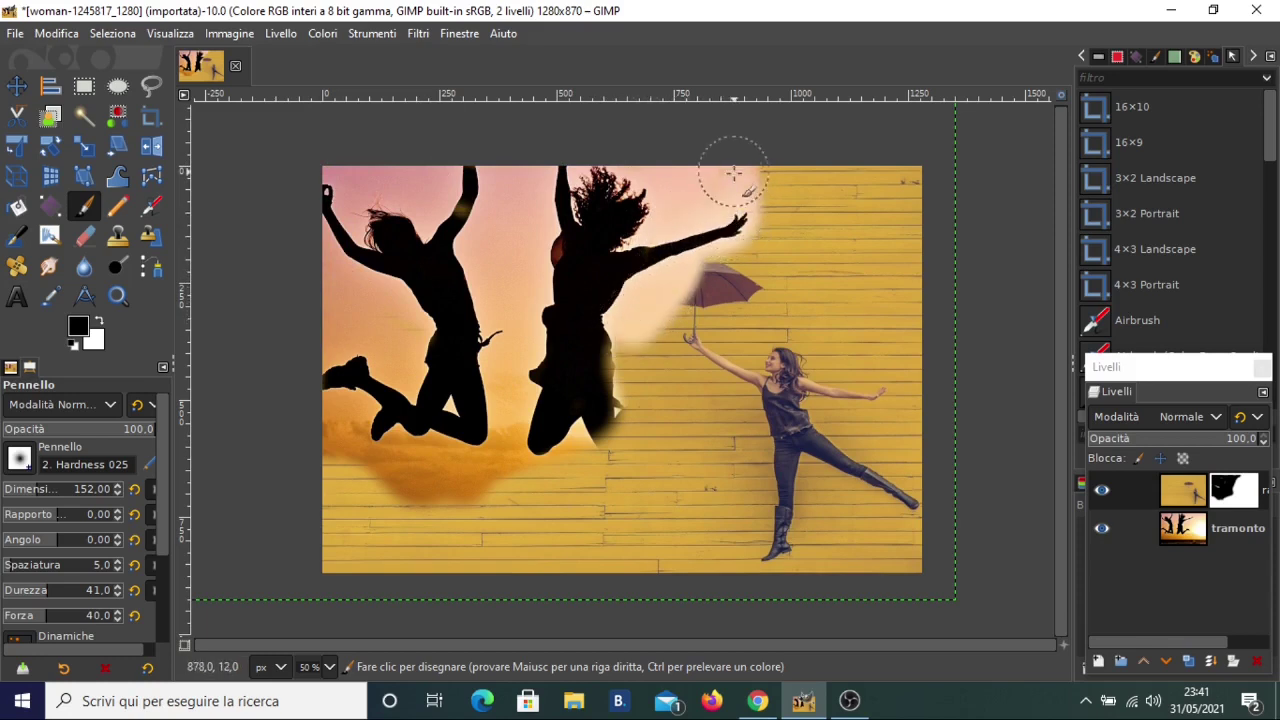
# Reveal the second silhouette, cover yellow spots by its arm, and restore the wall around the umbrella.
pyautogui.moveTo(567, 342)
pyautogui.mouseDown()
pyautogui.moveTo(638, 325)
pyautogui.moveTo(600, 430)
pyautogui.moveTo(525, 482)
pyautogui.moveTo(309, 487)
pyautogui.moveTo(608, 391)
pyautogui.moveTo(651, 357)
pyautogui.moveTo(642, 311)
pyautogui.mouseUp()
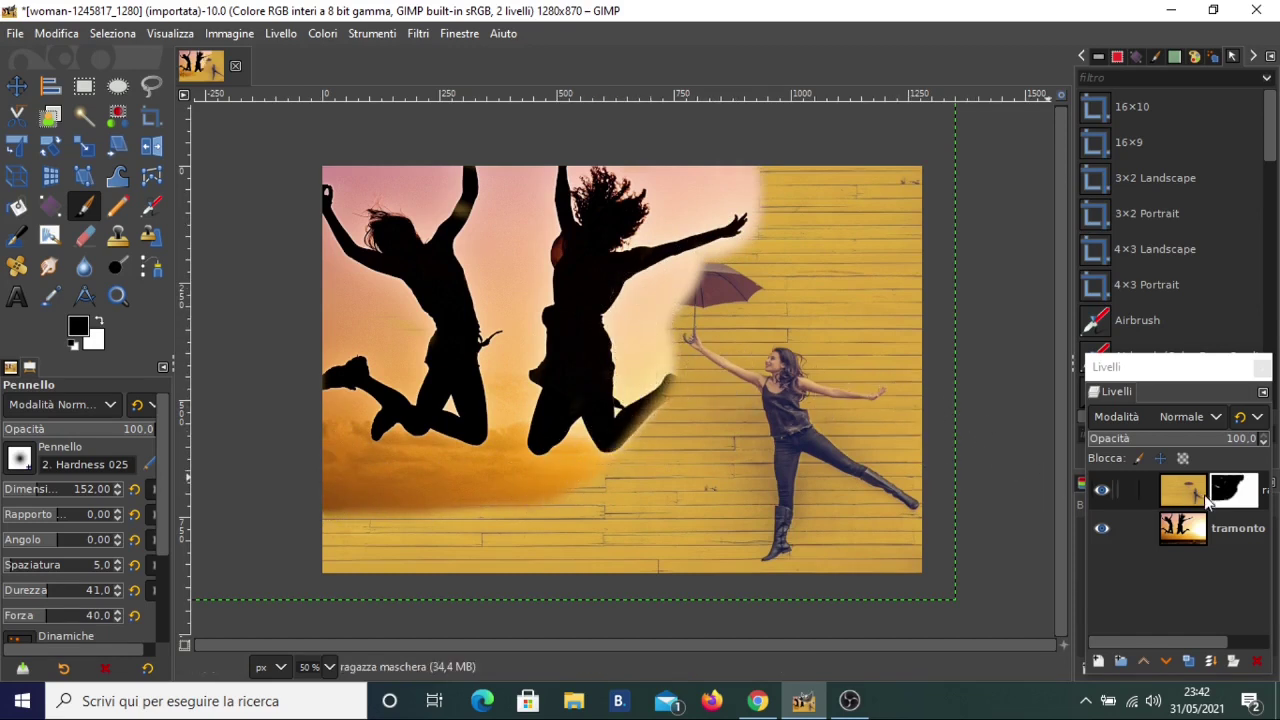
pyautogui.moveTo(400, 235); pyautogui.dragTo(567, 237)
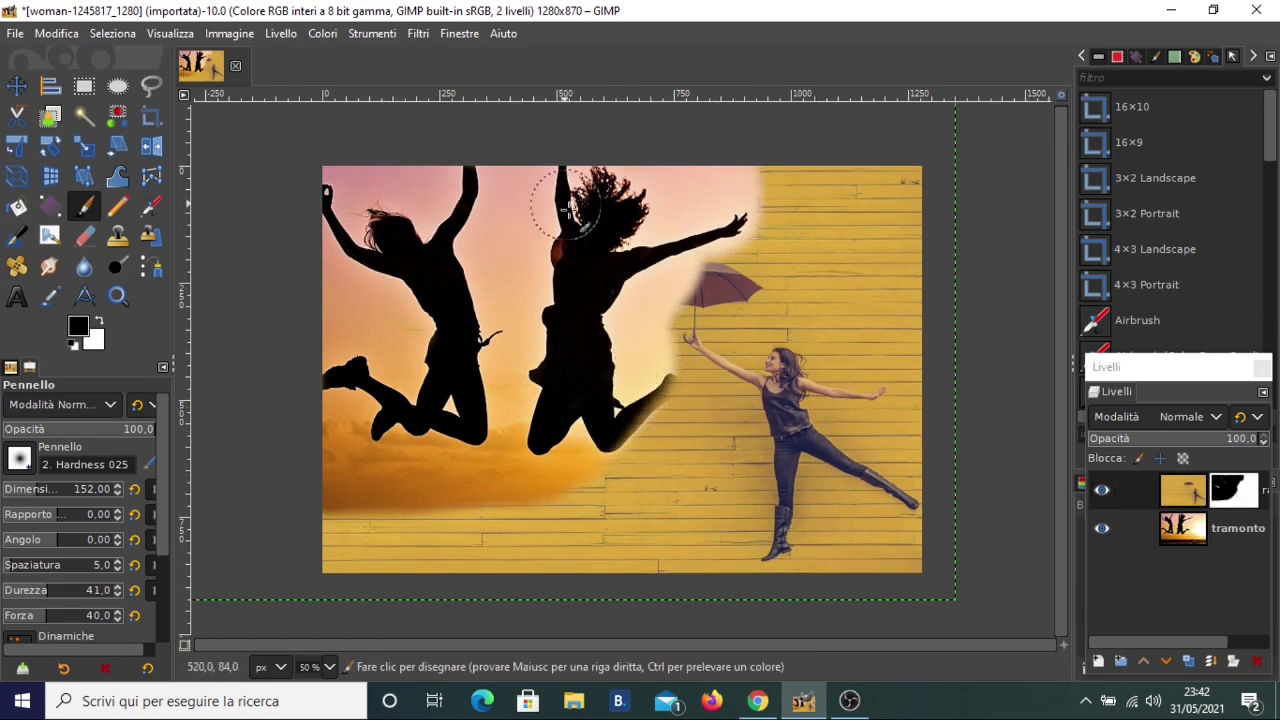
pyautogui.click(567, 237)
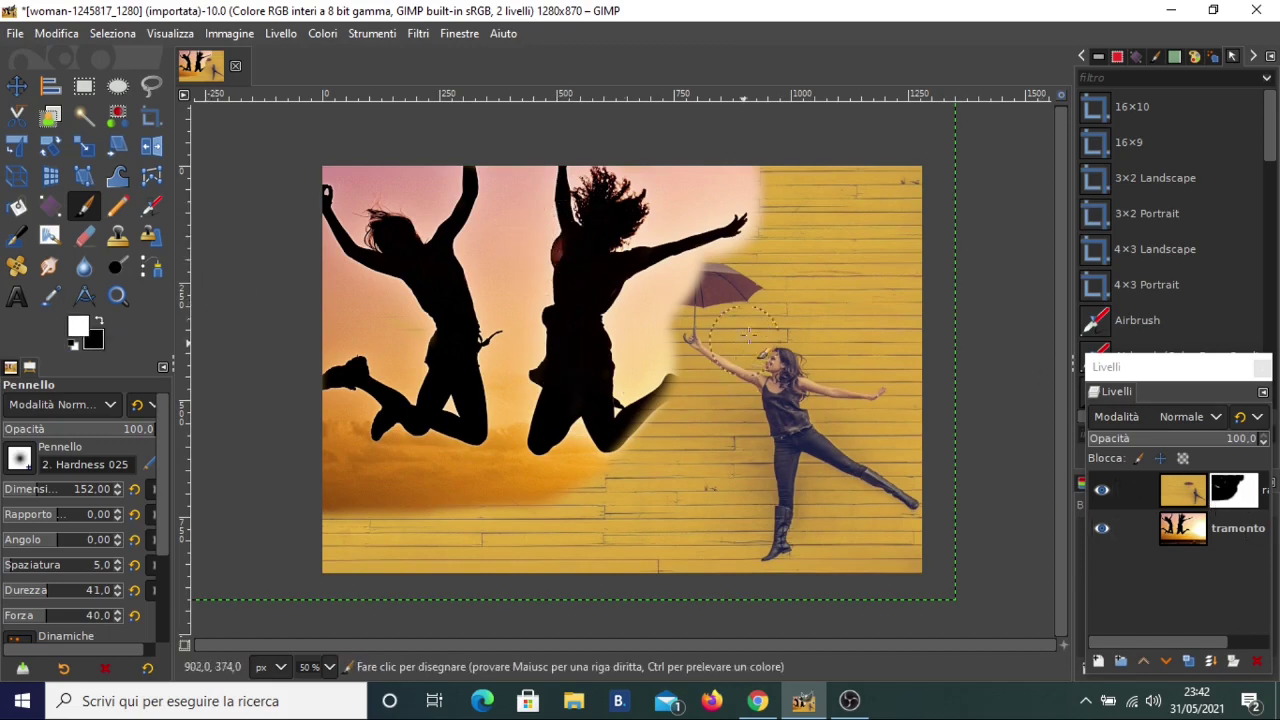
pyautogui.moveTo(705, 290)
pyautogui.mouseDown()
pyautogui.moveTo(650, 295)
pyautogui.moveTo(679, 378)
pyautogui.moveTo(651, 467)
pyautogui.mouseUp()
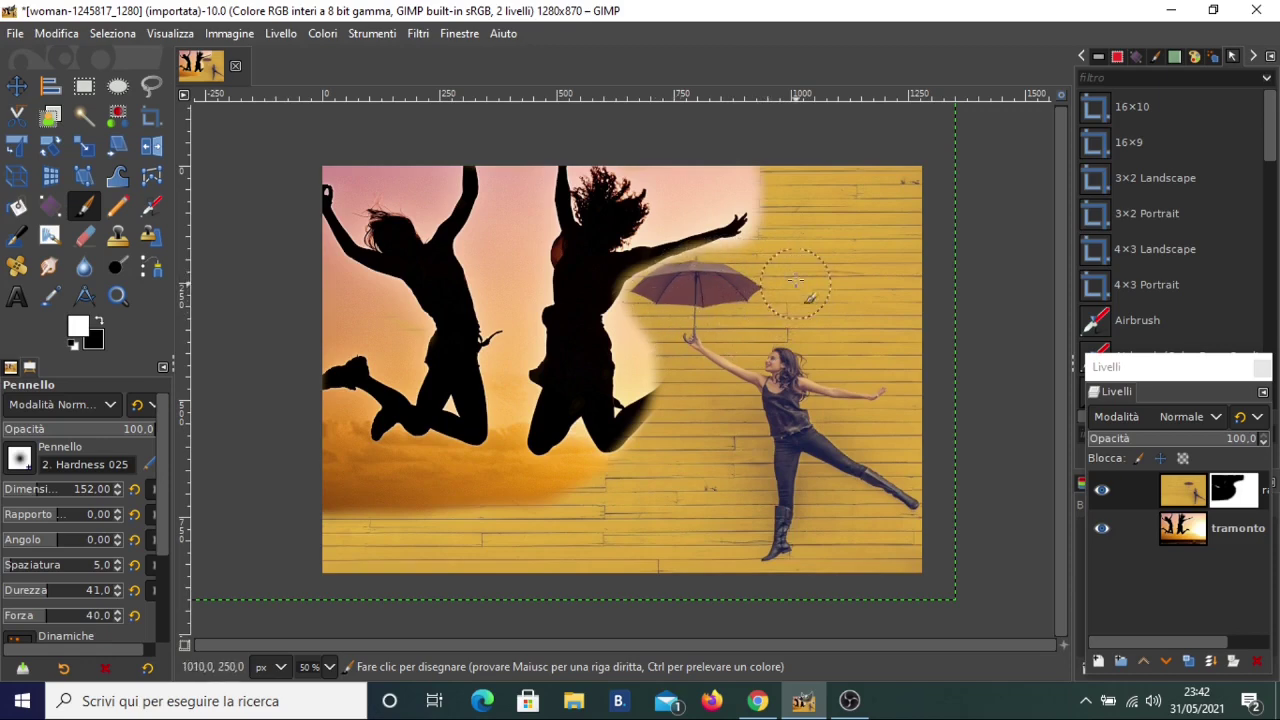
# Display the ragazza mask on canvas and paint its left-side light streaks solid black.
pyautogui.rightClick(1237, 508)
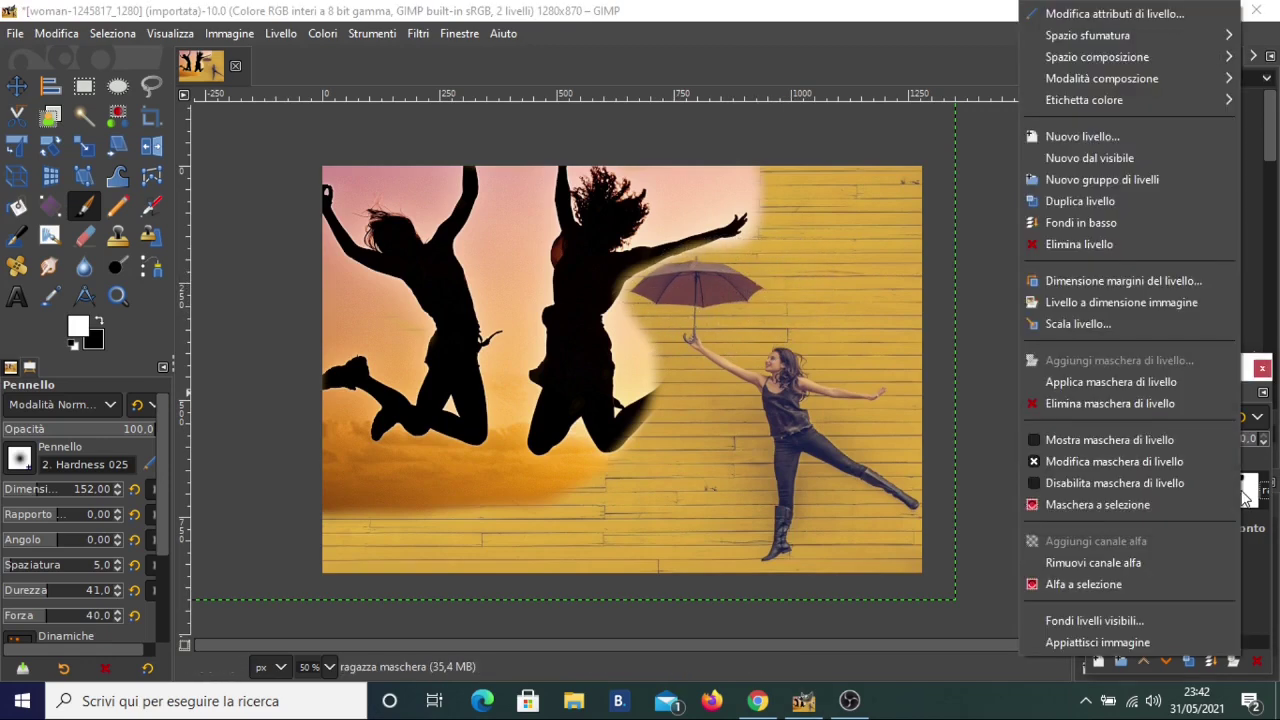
pyautogui.click(1089, 441)
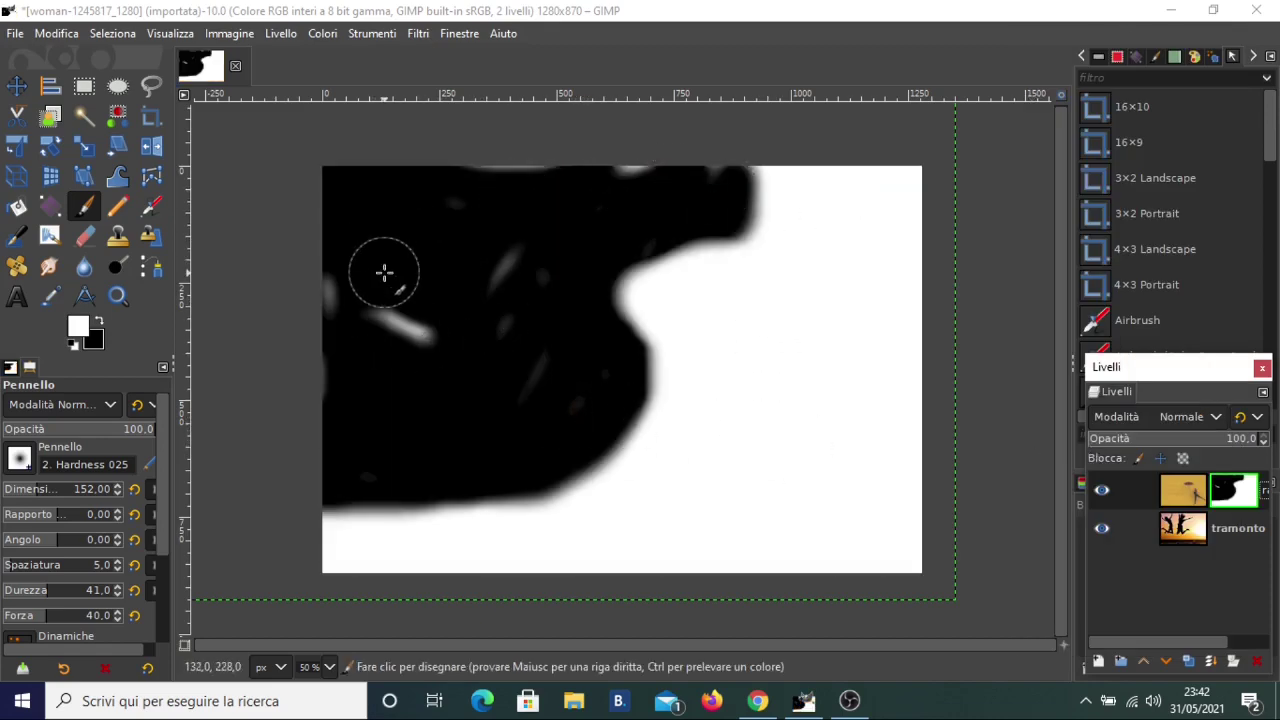
pyautogui.rightClick(1245, 506)
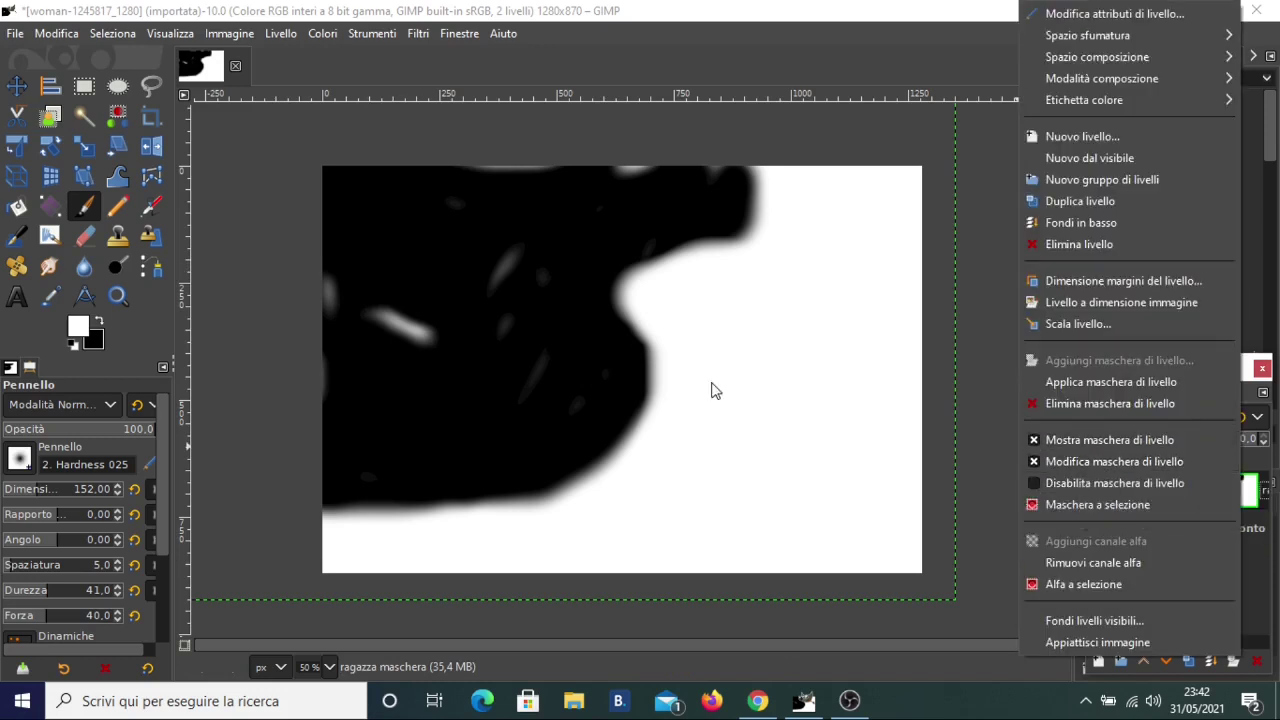
pyautogui.click(78, 330)
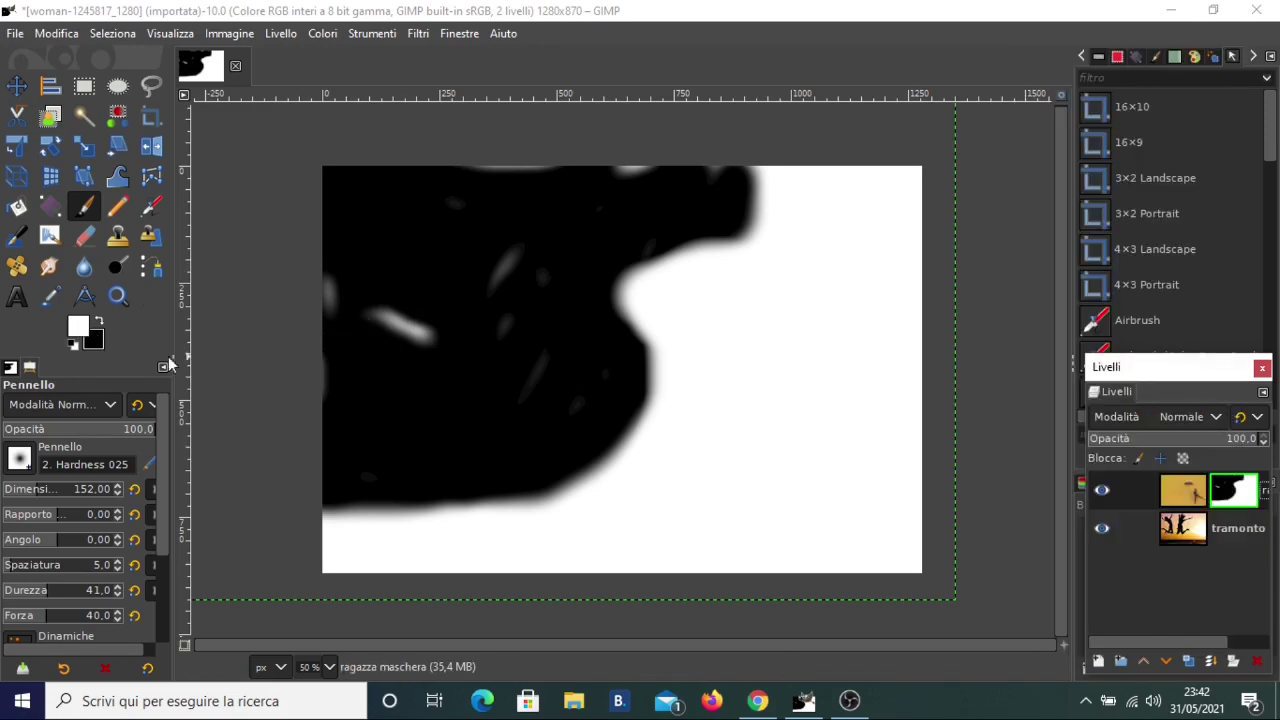
pyautogui.press('x')
pyautogui.moveTo(440, 330)
pyautogui.mouseDown()
pyautogui.moveTo(414, 337)
pyautogui.moveTo(414, 323)
pyautogui.moveTo(339, 352)
pyautogui.moveTo(506, 269)
pyautogui.moveTo(549, 391)
pyautogui.moveTo(480, 214)
pyautogui.moveTo(700, 166)
pyautogui.moveTo(600, 206)
pyautogui.moveTo(551, 320)
pyautogui.moveTo(463, 425)
pyautogui.mouseUp()
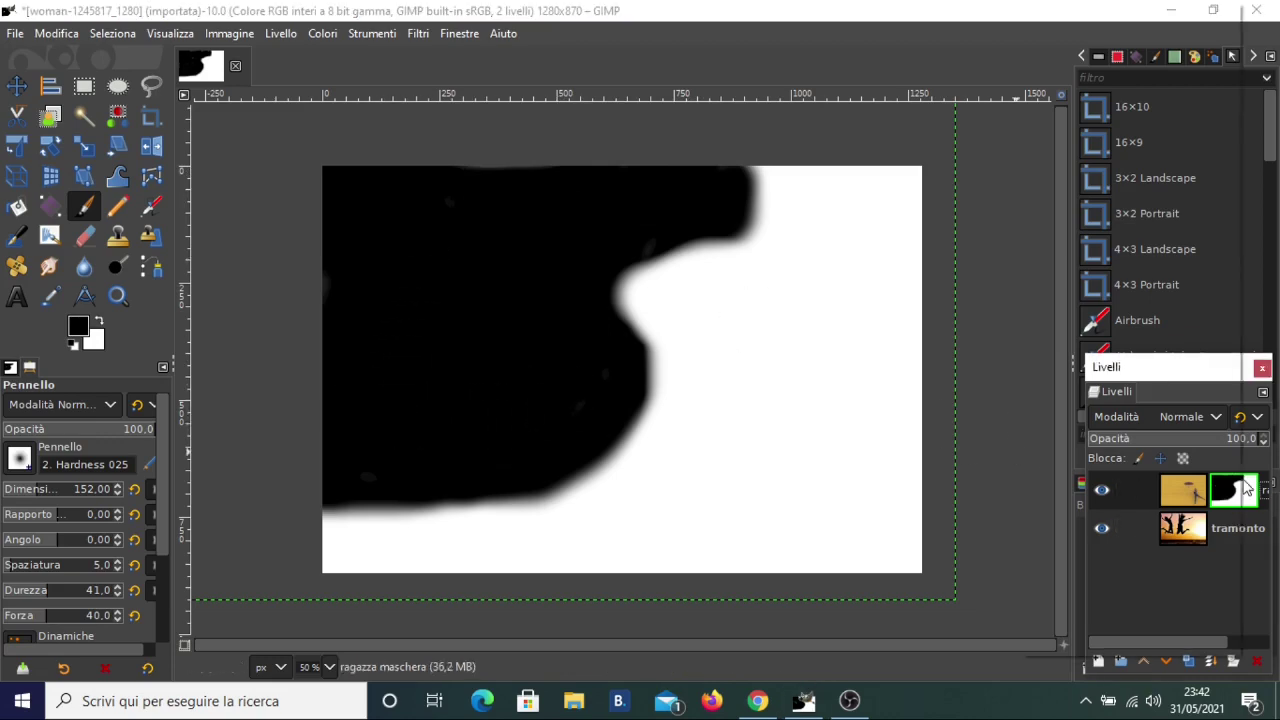
# Return to the composited image view and toggle the tramonto layer's visibility.
pyautogui.rightClick(1233, 490)
pyautogui.click(1080, 440)
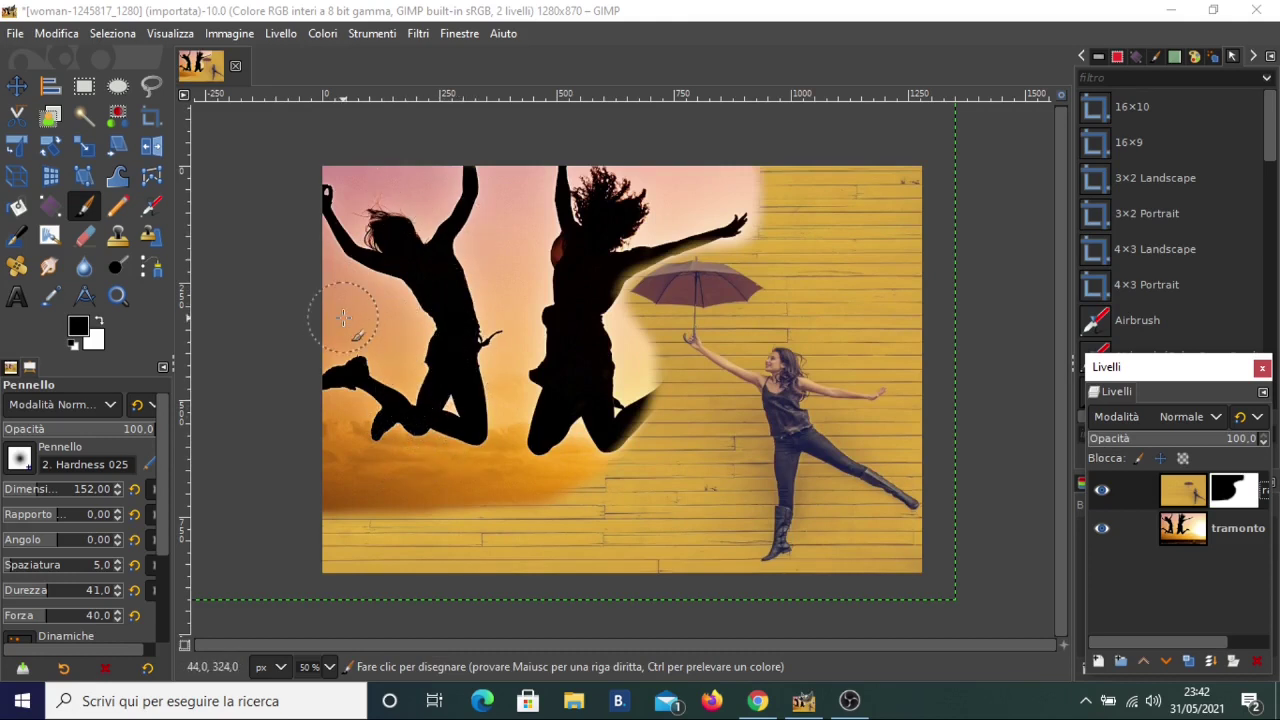
pyautogui.click(1101, 528)
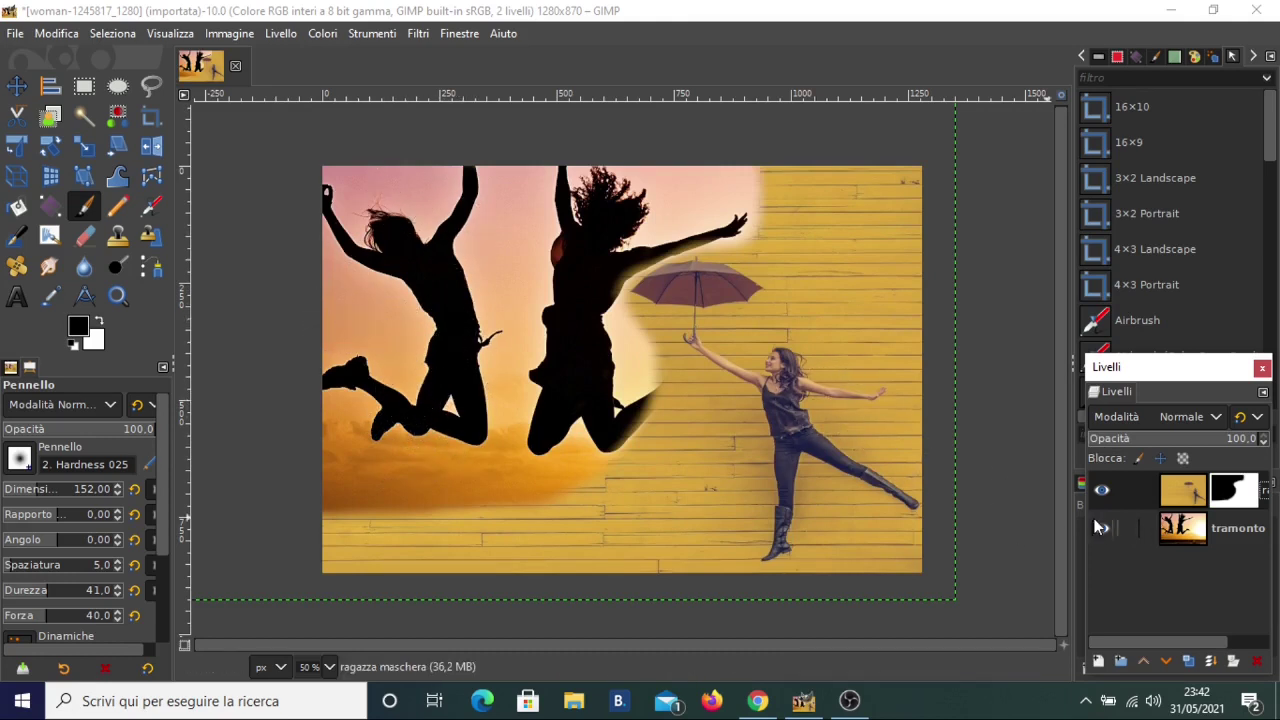
# Apply the layer mask, check transparency by toggling tramonto, then undo the apply.
pyautogui.rightClick(1228, 498)
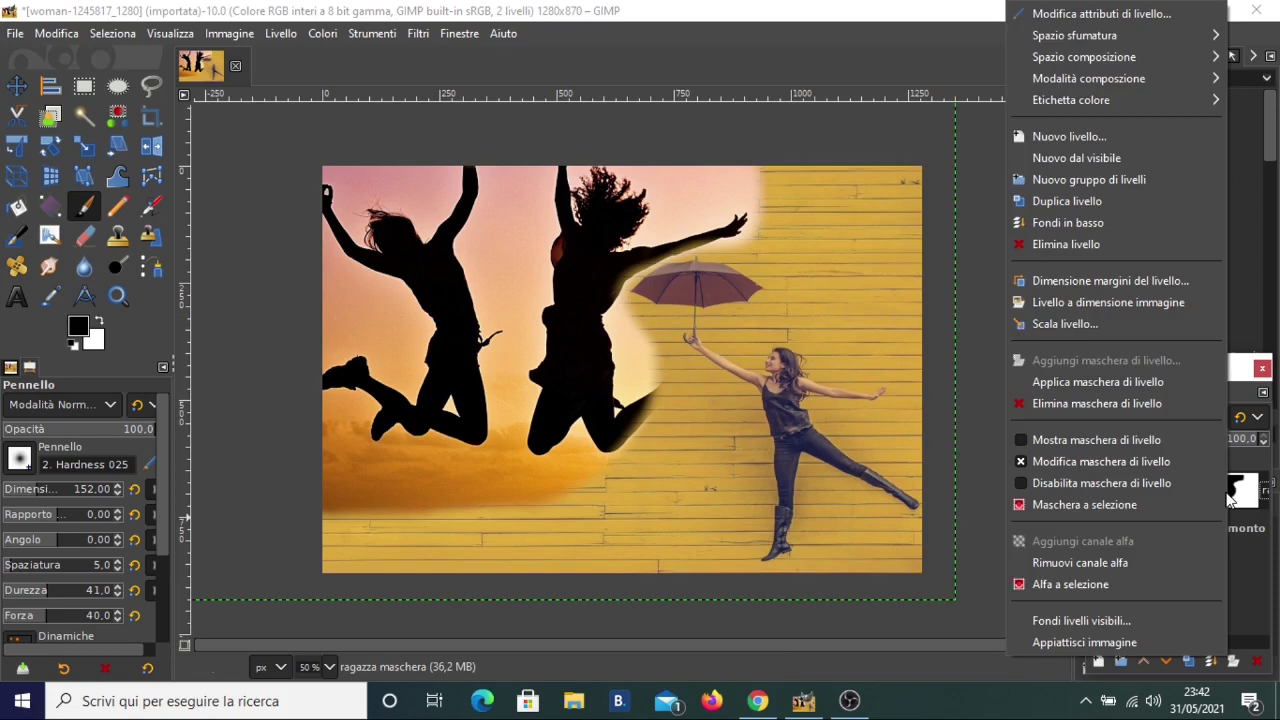
pyautogui.click(1097, 388)
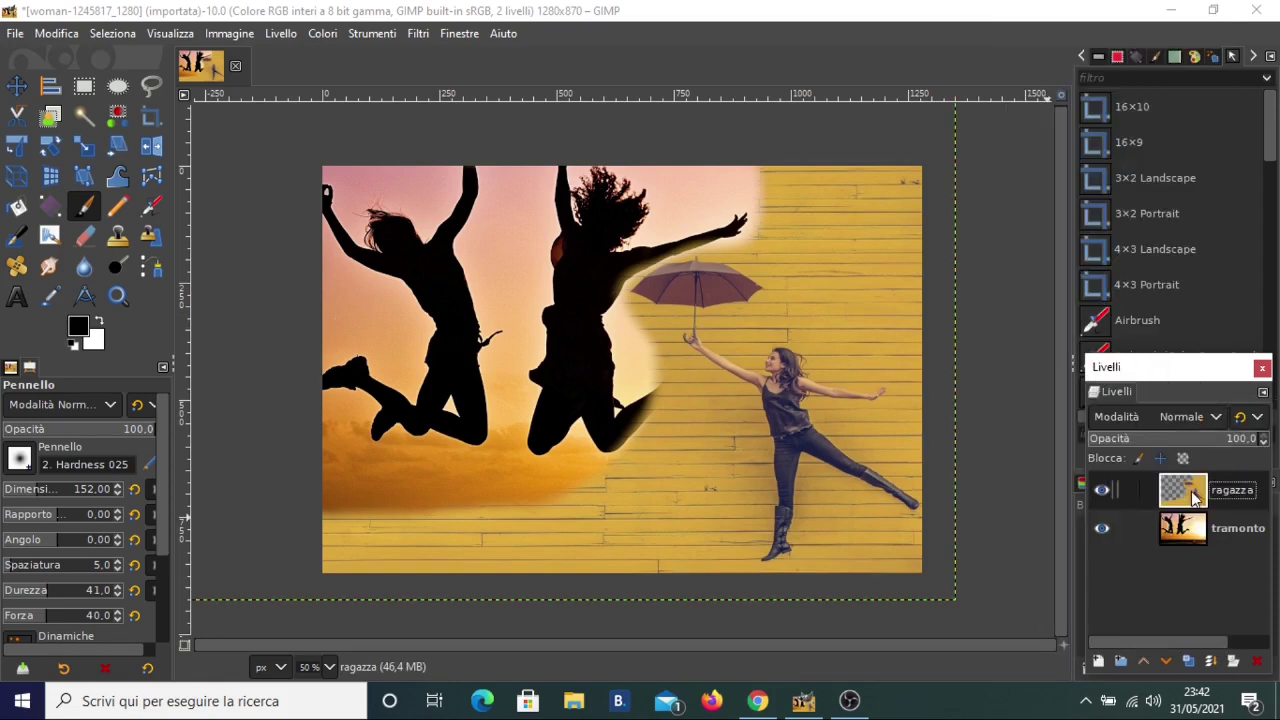
pyautogui.click(1102, 528)
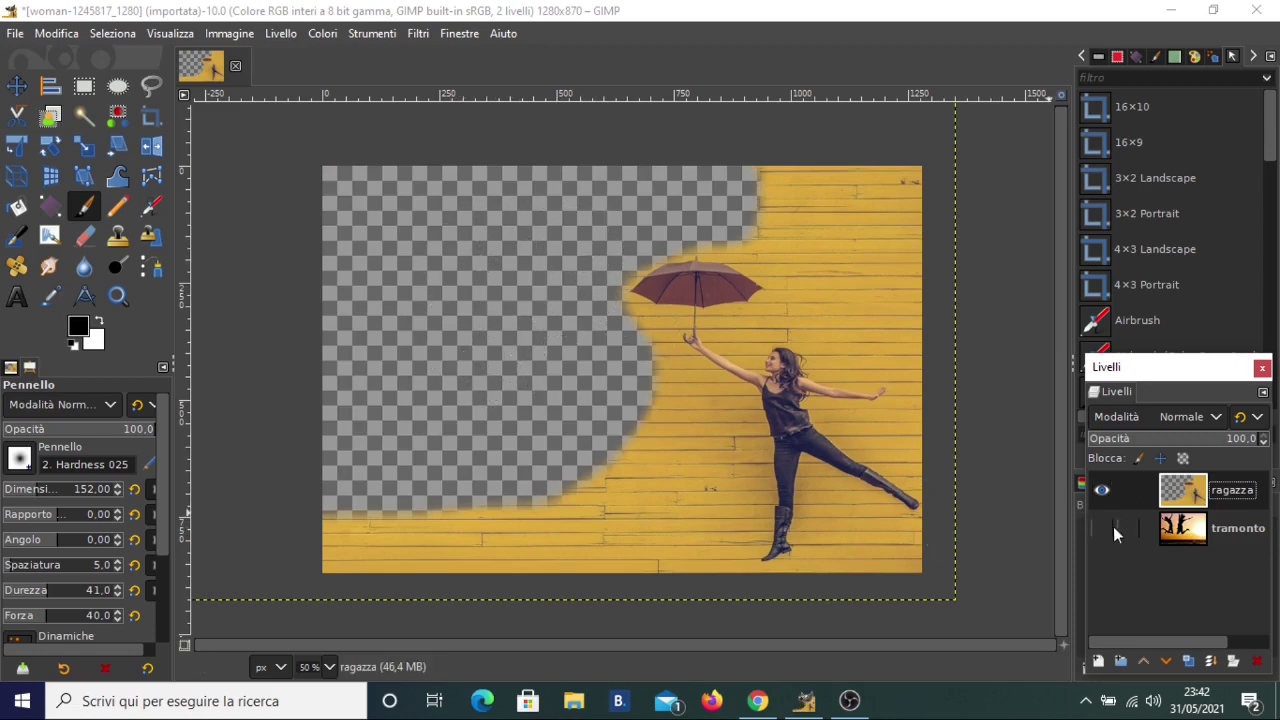
pyautogui.click(1102, 528)
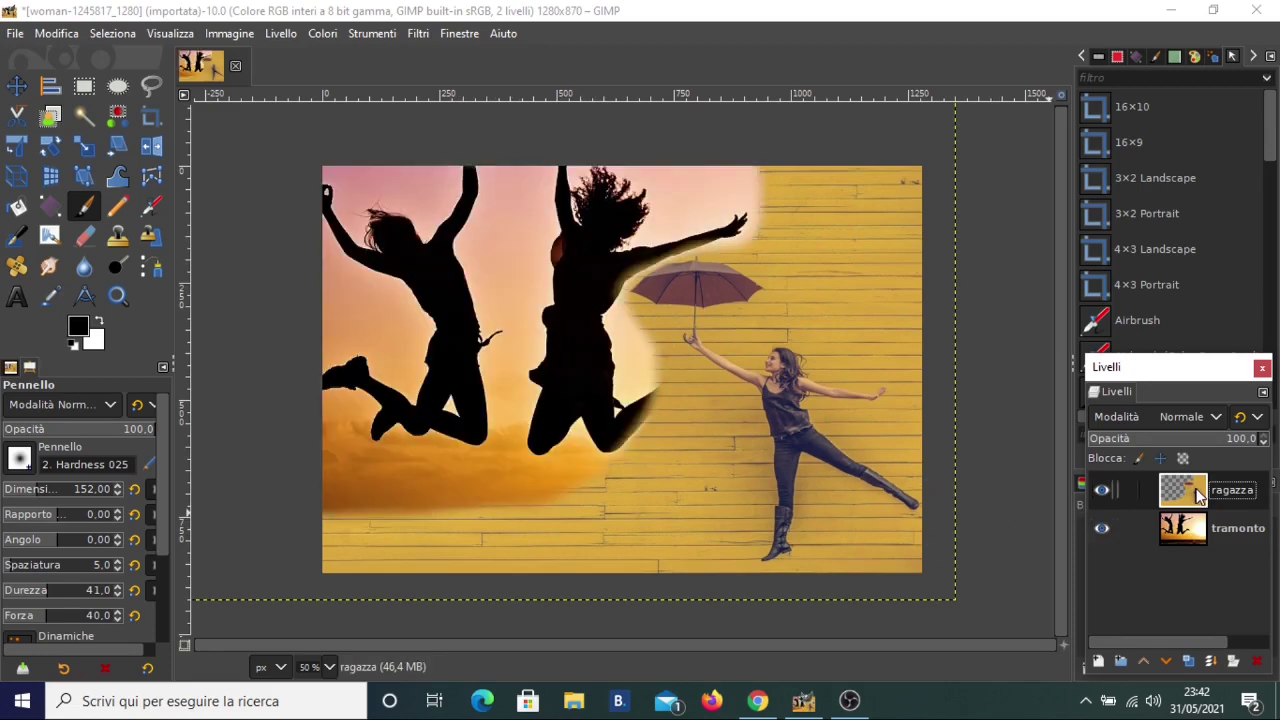
pyautogui.hotkey('ctrl', 'z')
# Delete the layer mask from the ragazza layer.
pyautogui.keyDown('alt'); pyautogui.click(1218, 497); pyautogui.keyUp('alt')
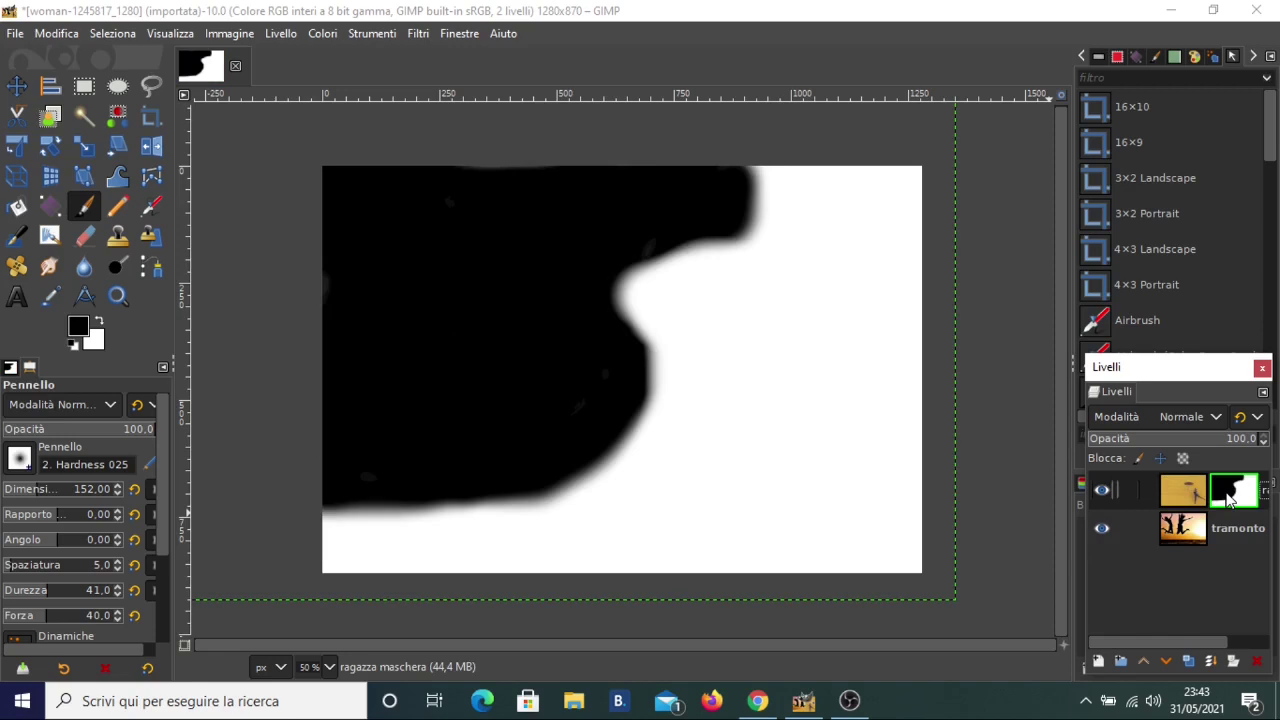
pyautogui.keyDown('alt'); pyautogui.click(1228, 497); pyautogui.keyUp('alt')
pyautogui.rightClick(1228, 497)
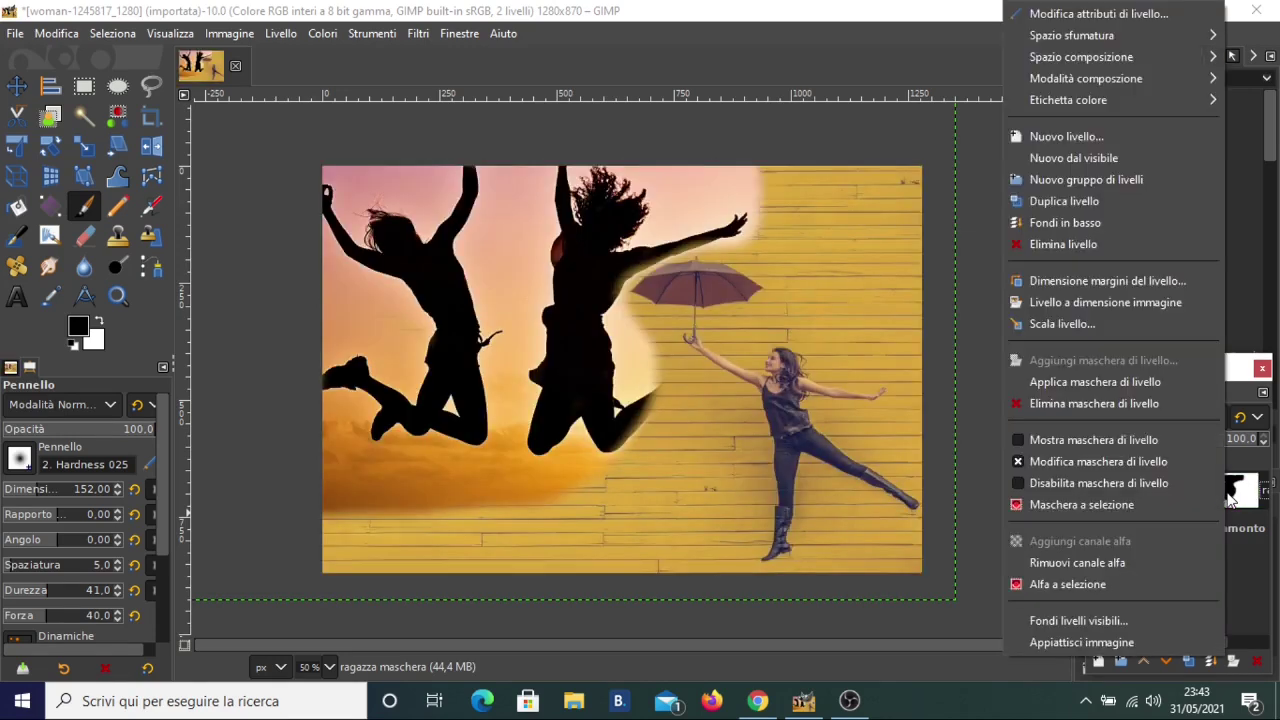
pyautogui.click(1085, 403)
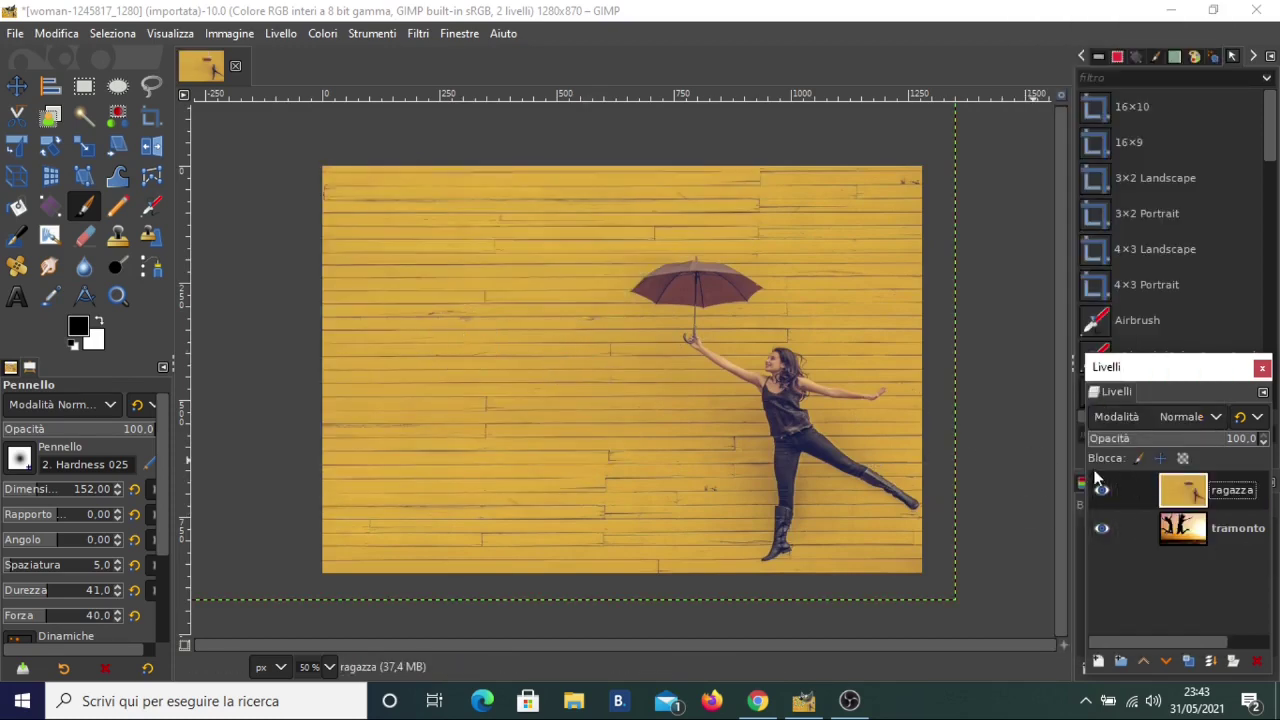
# Add a 'Black (full transparency)' layer mask to the ragazza layer.
pyautogui.rightClick(1222, 490)
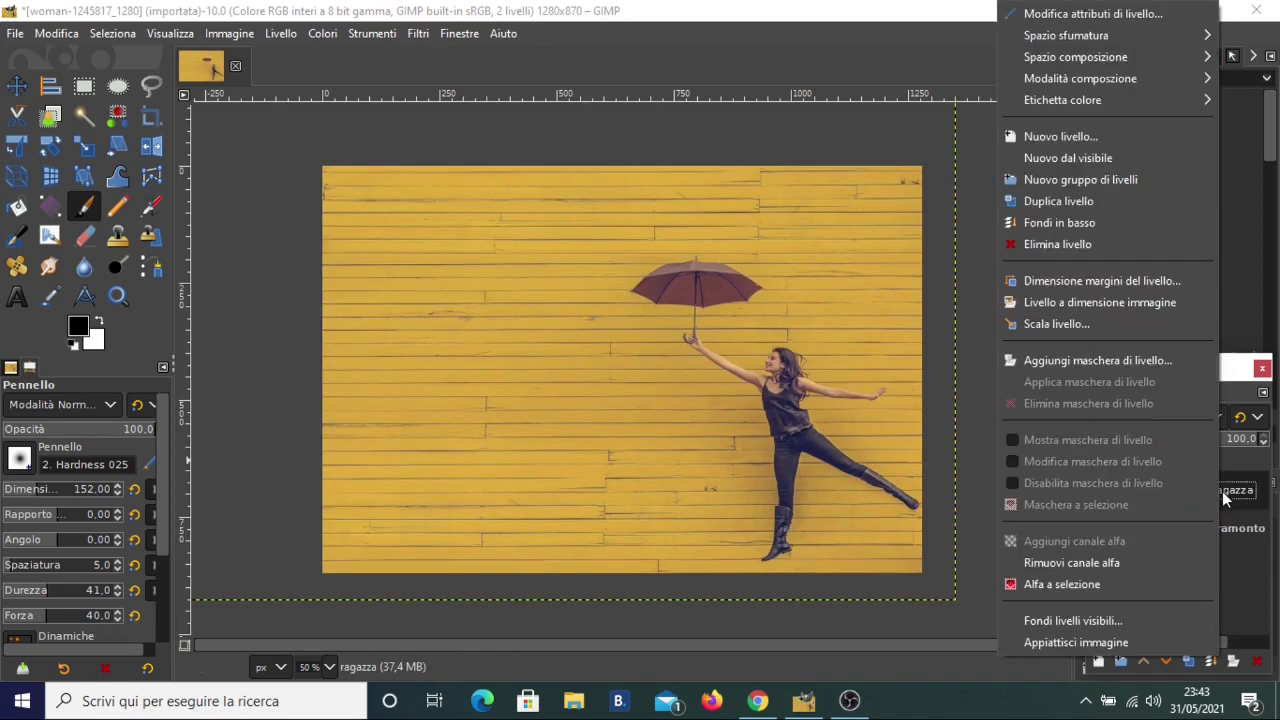
pyautogui.click(1073, 362)
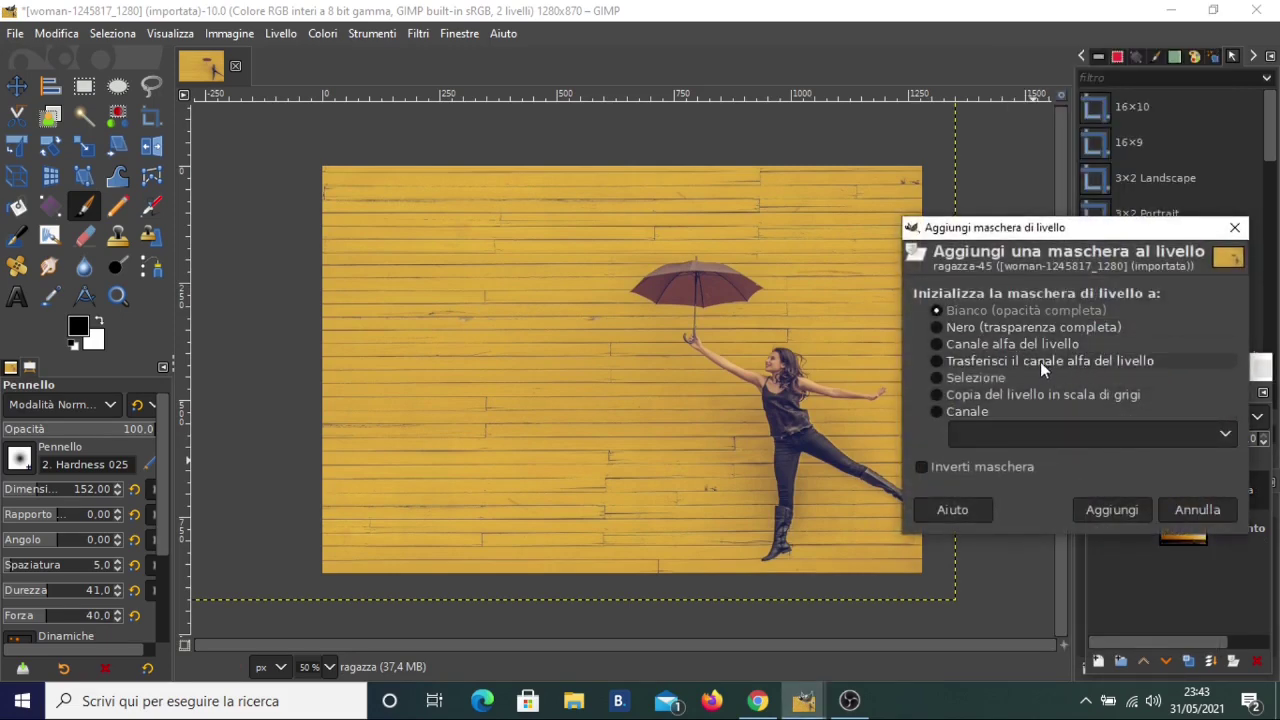
pyautogui.click(966, 328)
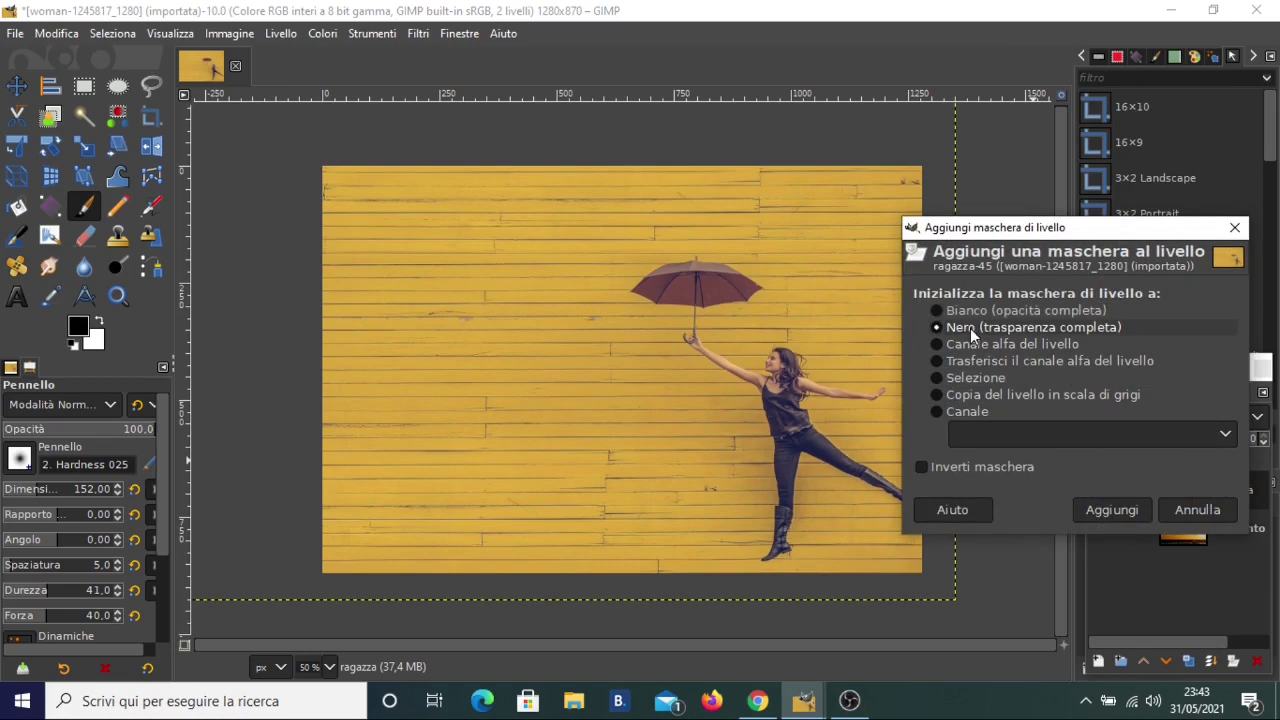
pyautogui.click(1125, 510)
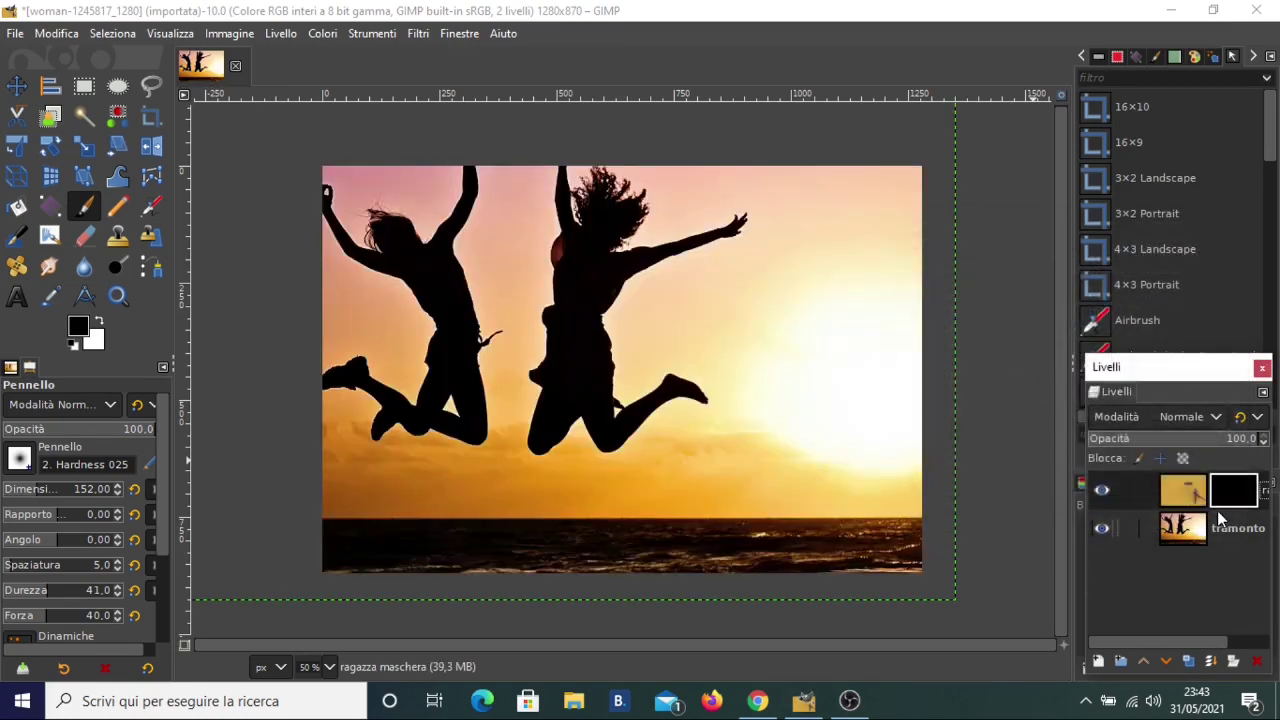
# Paint white on the ragazza layer mask to reveal the woman, her legs and nearby yellow wall.
pyautogui.click(1182, 492)
pyautogui.click(1228, 492)
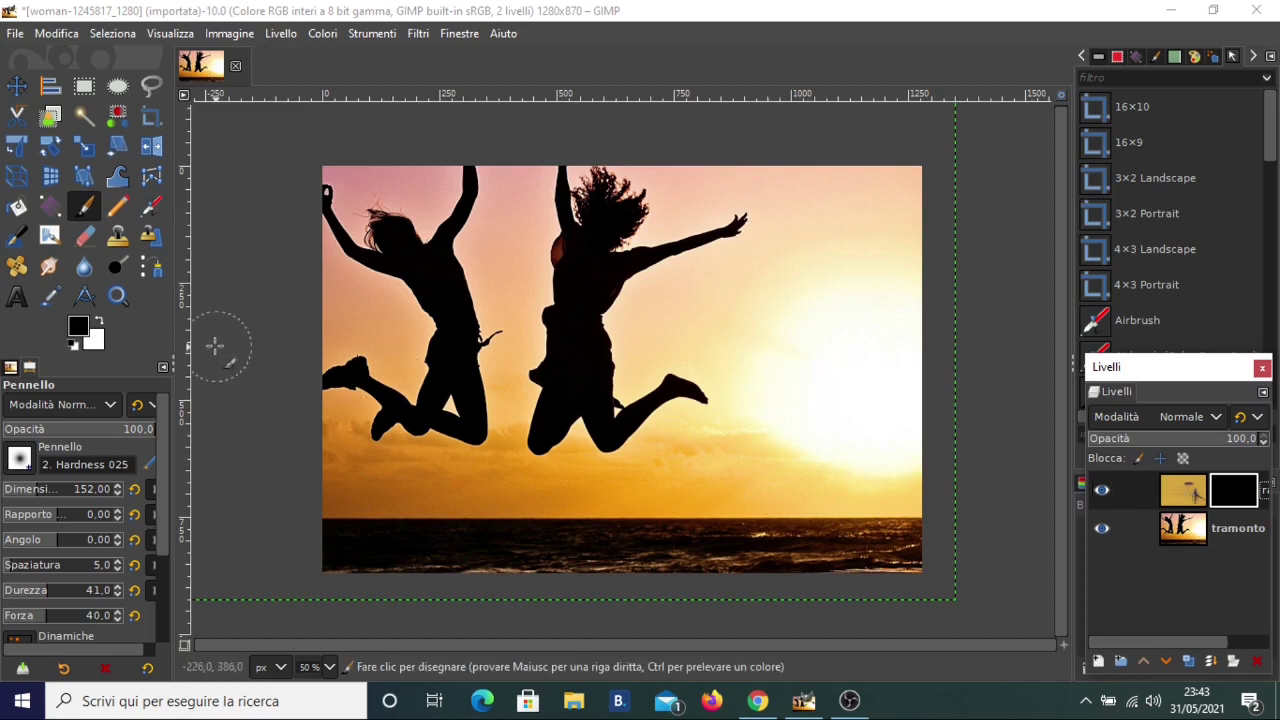
pyautogui.click(98, 324)
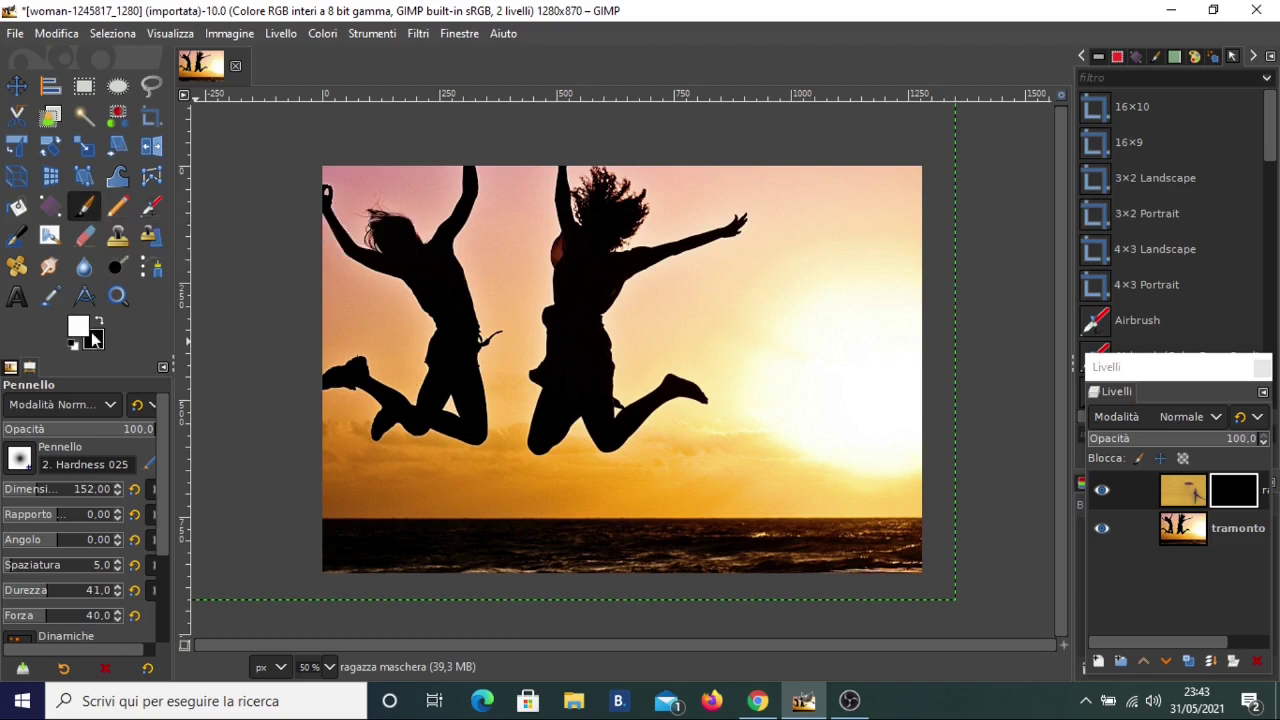
pyautogui.moveTo(778, 337)
pyautogui.mouseDown()
pyautogui.moveTo(780, 363)
pyautogui.moveTo(803, 357)
pyautogui.moveTo(770, 369)
pyautogui.moveTo(790, 330)
pyautogui.moveTo(714, 320)
pyautogui.moveTo(730, 365)
pyautogui.moveTo(700, 286)
pyautogui.moveTo(680, 330)
pyautogui.moveTo(766, 400)
pyautogui.moveTo(787, 470)
pyautogui.moveTo(697, 396)
pyautogui.moveTo(655, 400)
pyautogui.mouseUp()
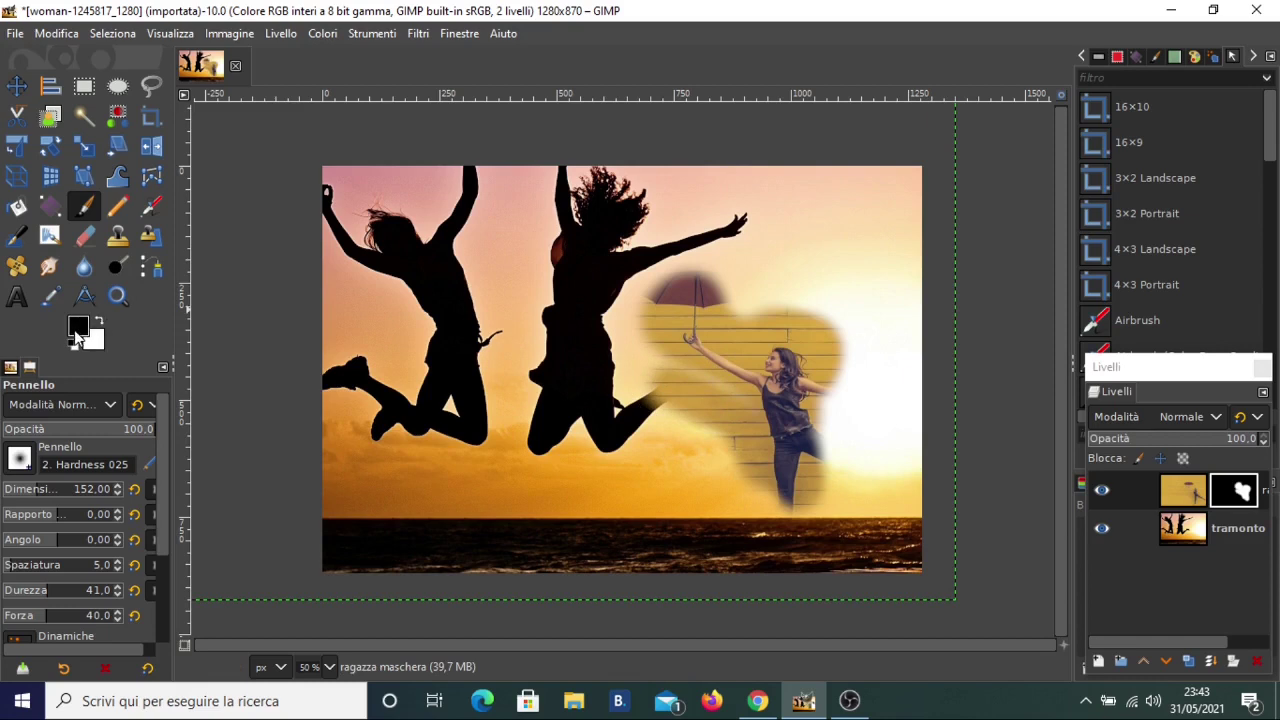
pyautogui.moveTo(630, 410)
pyautogui.mouseDown()
pyautogui.moveTo(615, 370)
pyautogui.moveTo(660, 385)
pyautogui.moveTo(680, 410)
pyautogui.moveTo(700, 396)
pyautogui.mouseUp()
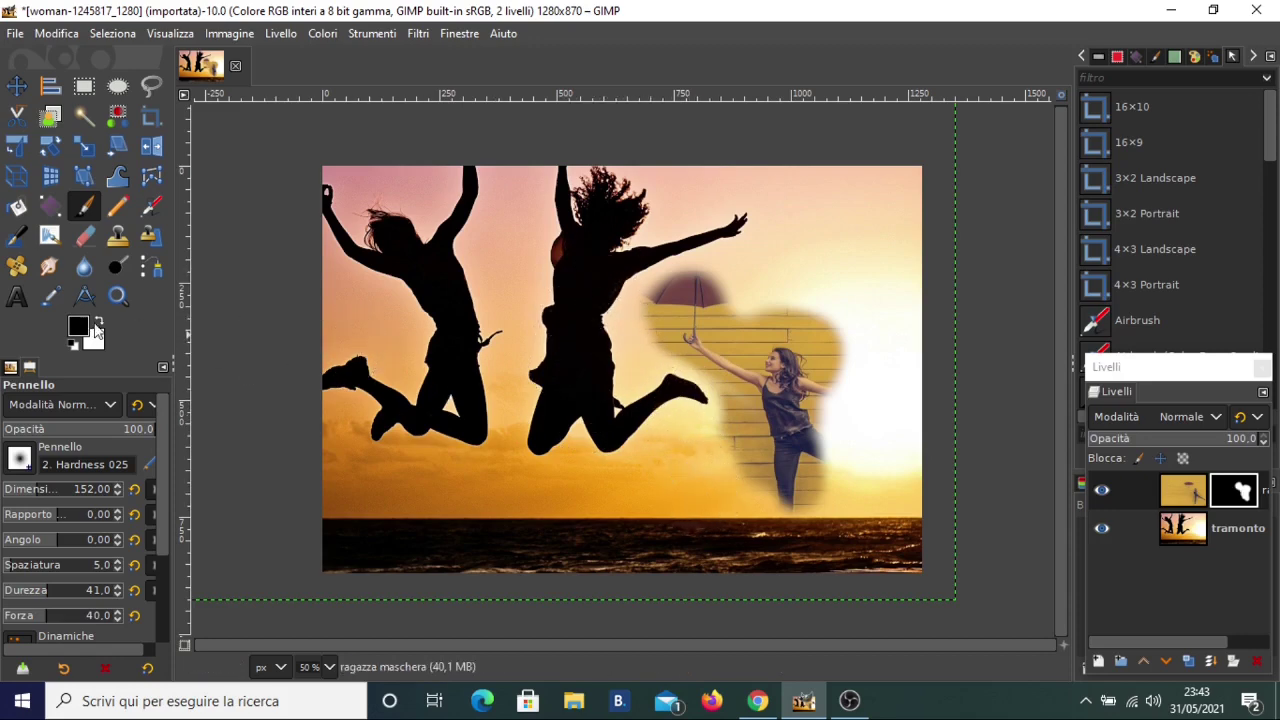
pyautogui.moveTo(723, 457)
pyautogui.mouseDown()
pyautogui.moveTo(771, 529)
pyautogui.moveTo(857, 471)
pyautogui.moveTo(878, 424)
pyautogui.moveTo(920, 520)
pyautogui.moveTo(846, 349)
pyautogui.moveTo(918, 457)
pyautogui.moveTo(810, 328)
pyautogui.moveTo(735, 295)
pyautogui.moveTo(740, 270)
pyautogui.moveTo(705, 265)
pyautogui.moveTo(718, 288)
pyautogui.moveTo(650, 300)
pyautogui.moveTo(700, 275)
pyautogui.moveTo(767, 298)
pyautogui.mouseUp()
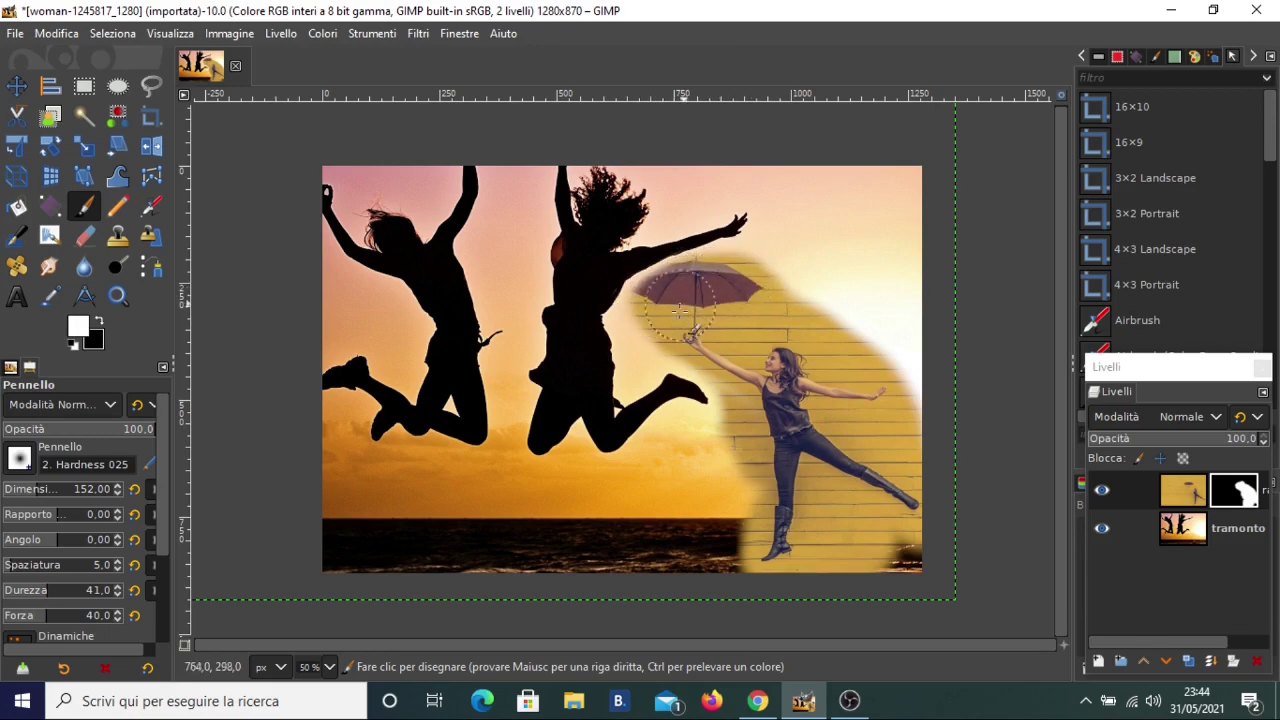
# Widen the revealed wall around the umbrella, between her hand and umbrella, and toward her boots.
pyautogui.moveTo(679, 311)
pyautogui.mouseDown()
pyautogui.moveTo(645, 295)
pyautogui.moveTo(694, 280)
pyautogui.mouseUp()
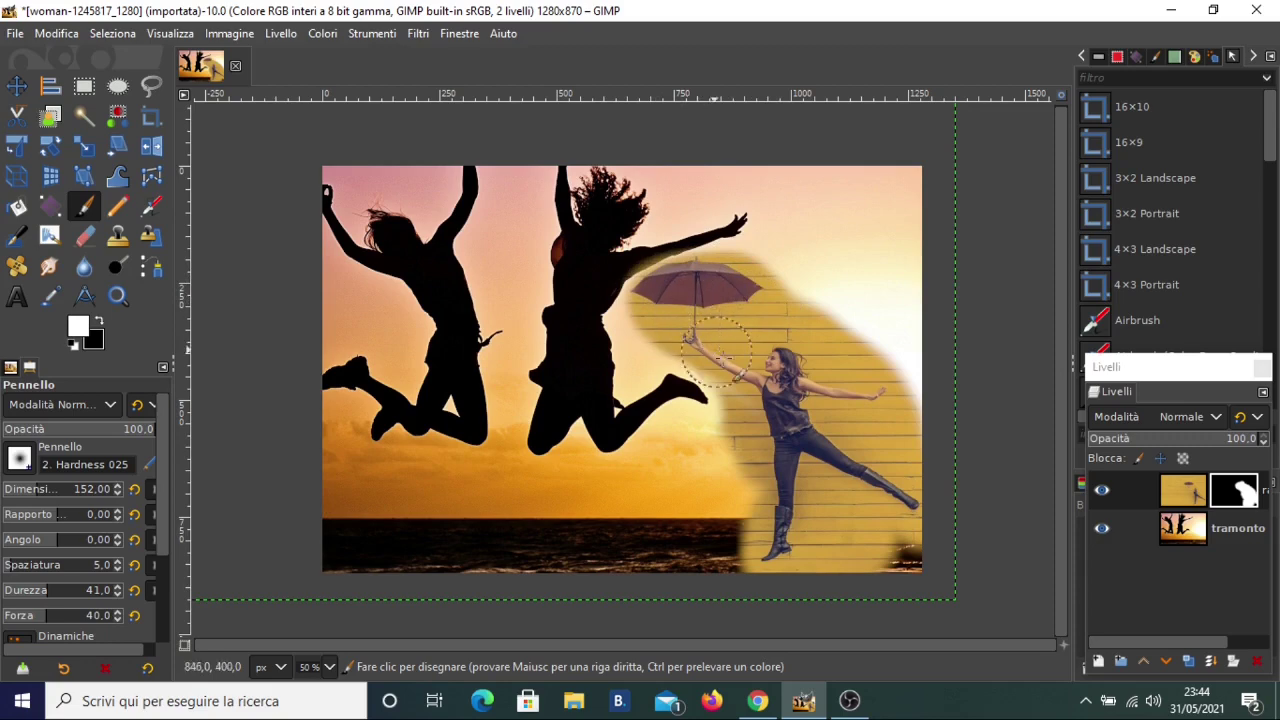
pyautogui.moveTo(715, 350); pyautogui.dragTo(748, 565)
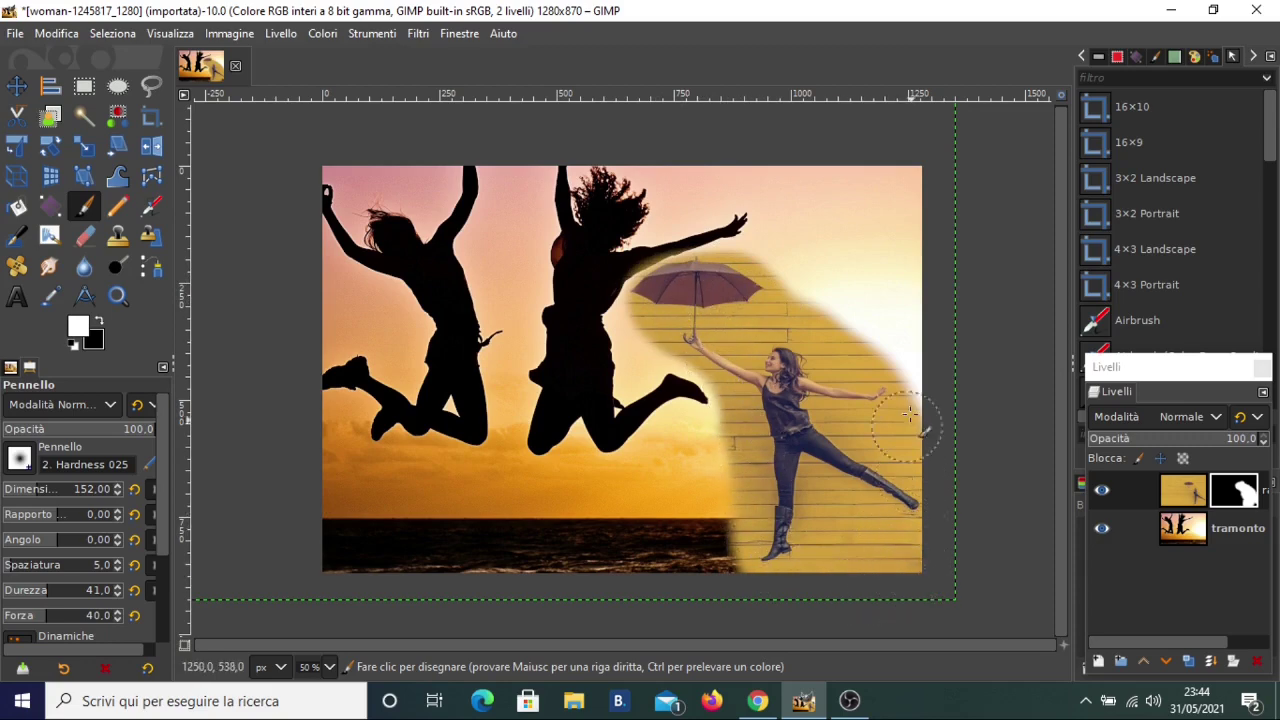
pyautogui.moveTo(907, 413)
pyautogui.mouseDown()
pyautogui.moveTo(834, 320)
pyautogui.moveTo(732, 270)
pyautogui.mouseUp()
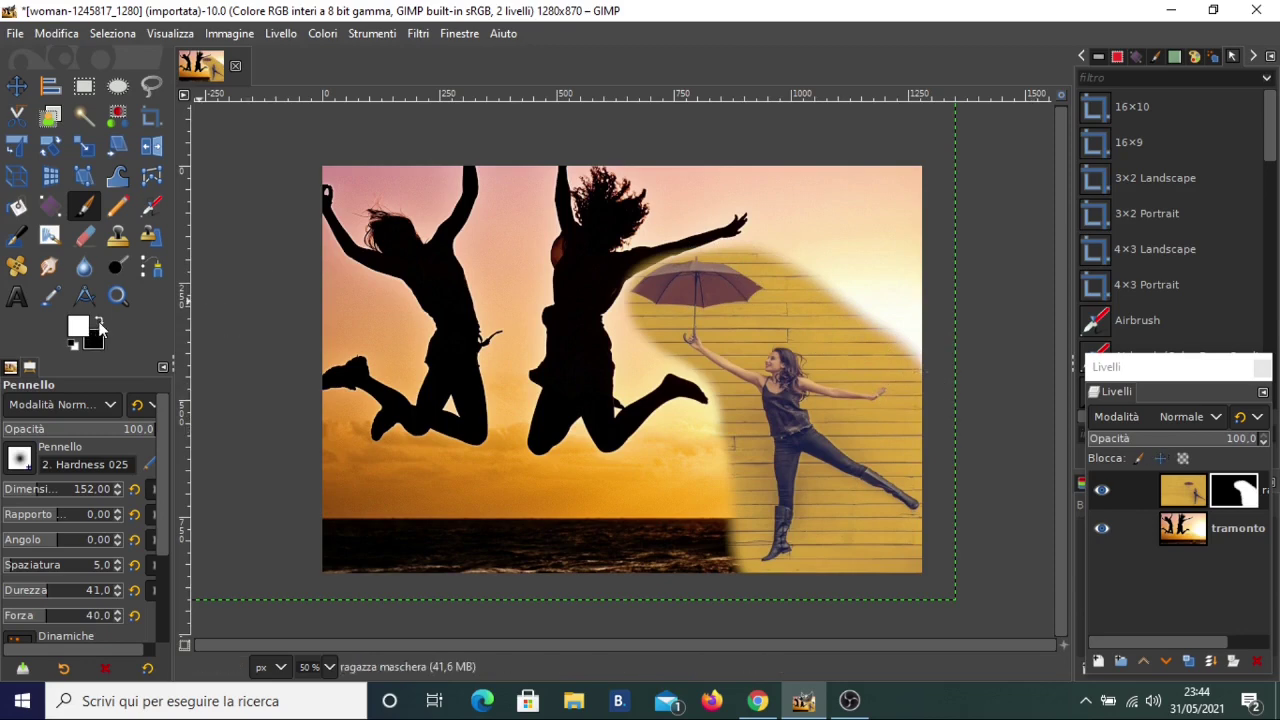
# Try a dab on the woman's torso and a wall patch over the left jumper, undoing both.
pyautogui.click(806, 385)
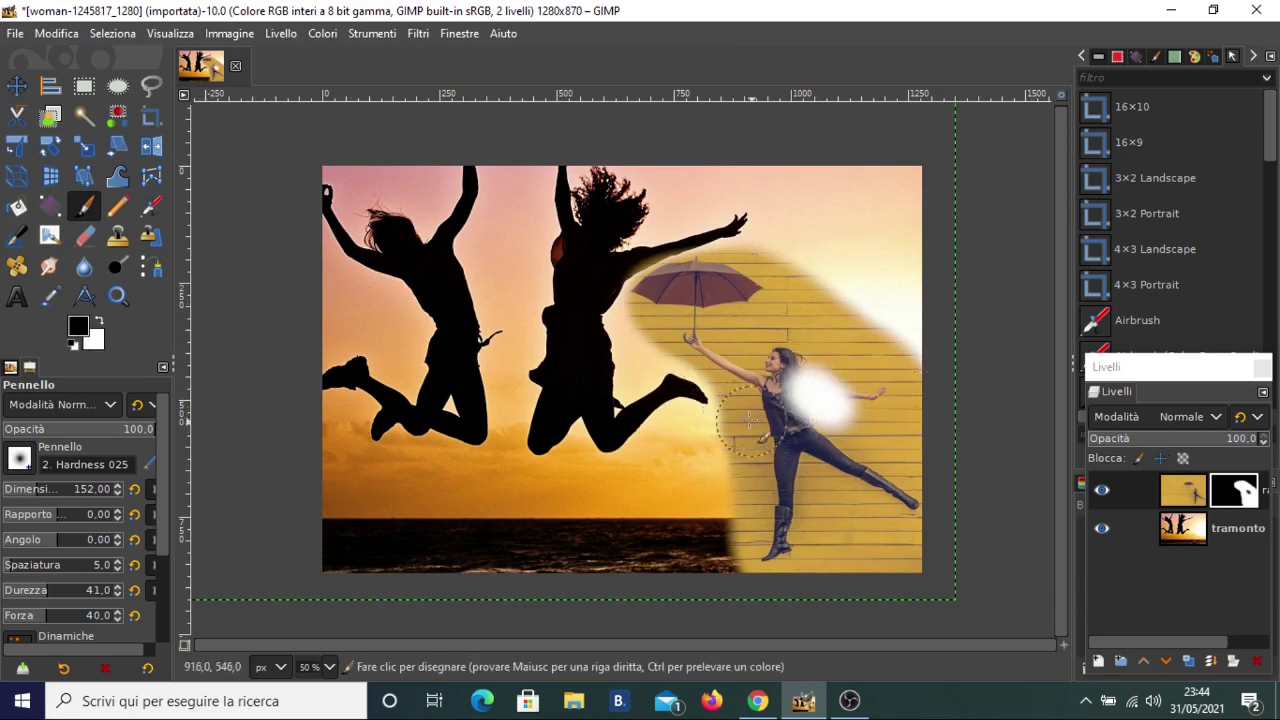
pyautogui.hotkey('ctrl', 'z')
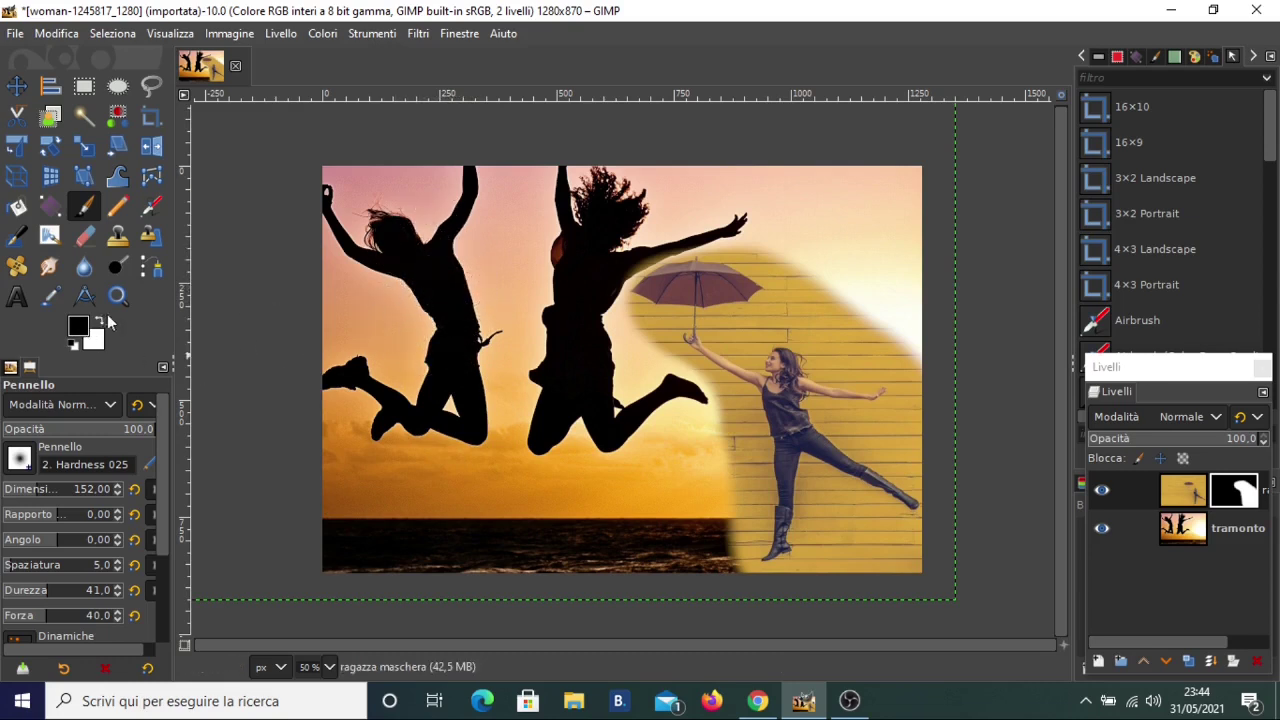
pyautogui.moveTo(450, 470); pyautogui.dragTo(390, 420)
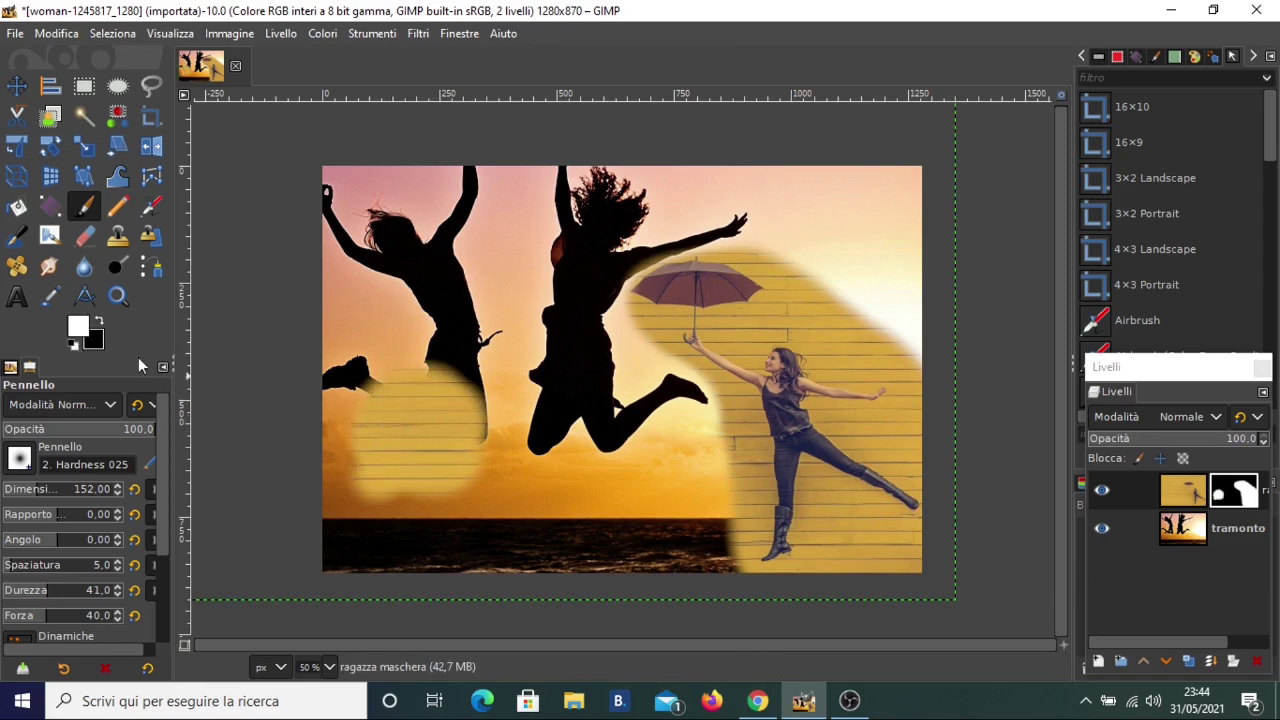
pyautogui.hotkey('ctrl', 'z')
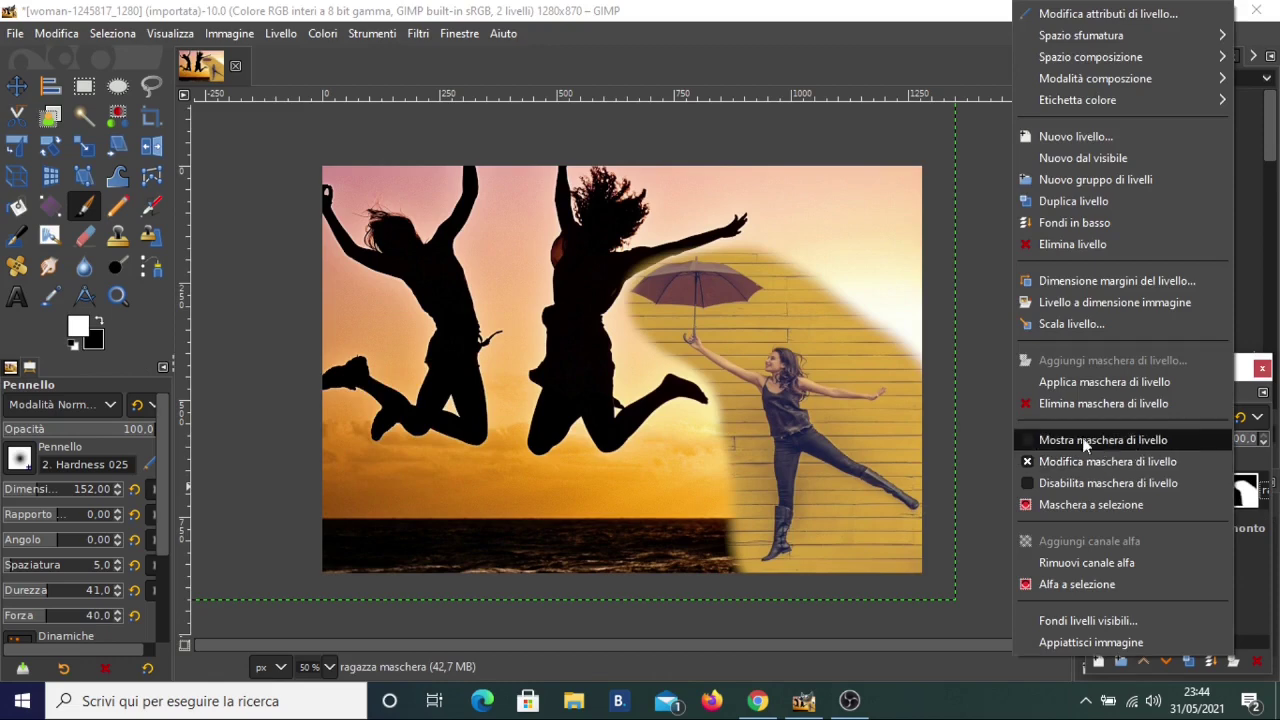
# Remove the ragazza layer's mask so the full yellow-wall photo covers the sunset.
pyautogui.click(1095, 382)
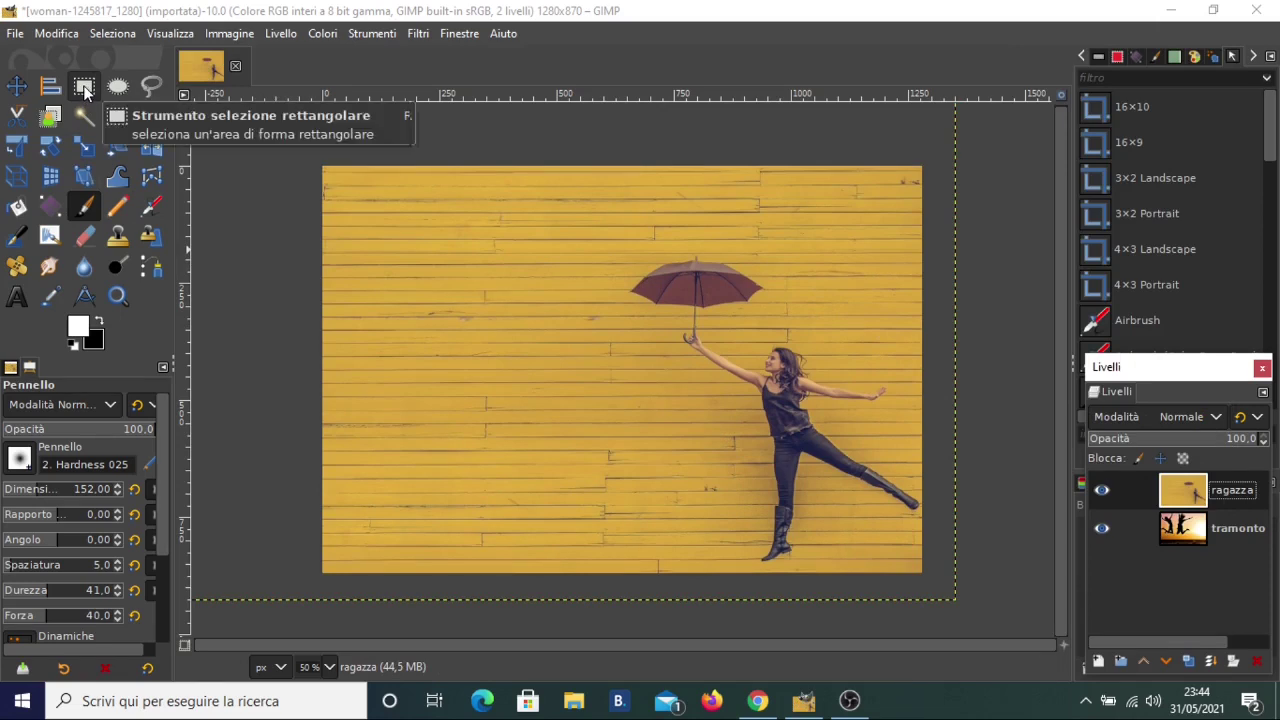
# Select a 486×642 px rectangle on the wall's left and start a ragazza layer mask initialised from Selection.
pyautogui.click(84, 87)
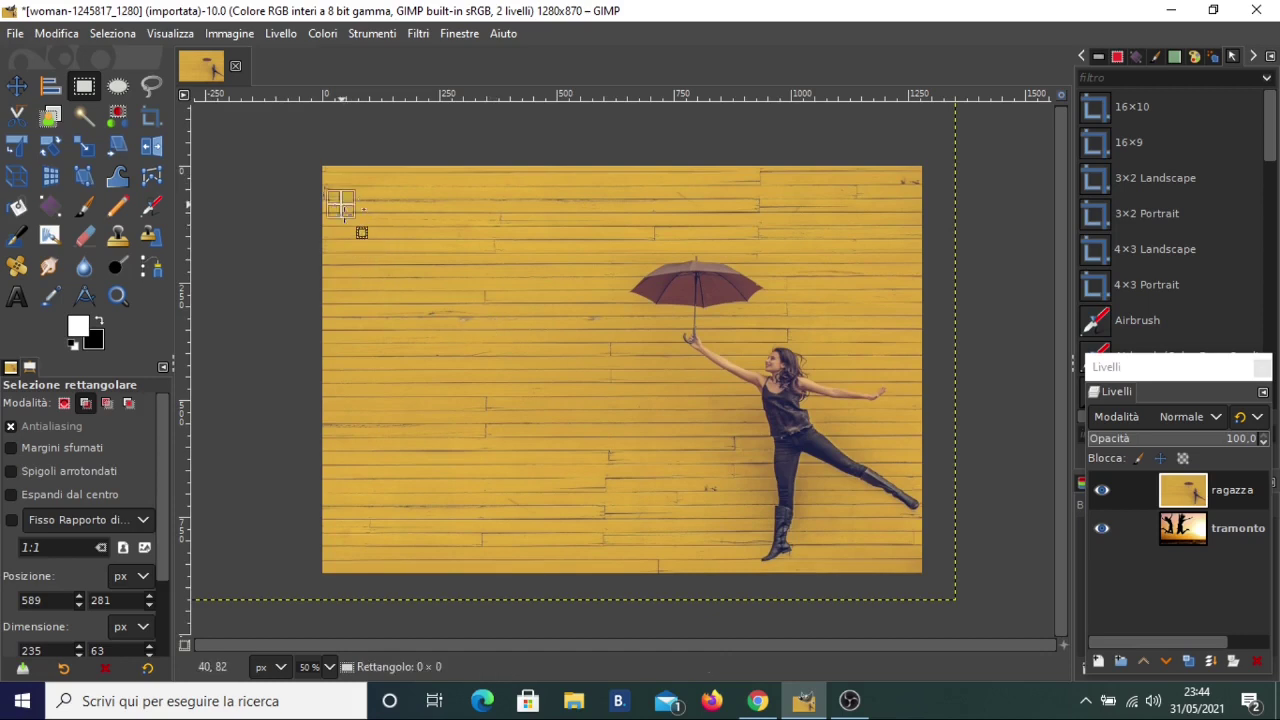
pyautogui.moveTo(342, 207); pyautogui.dragTo(556, 504)
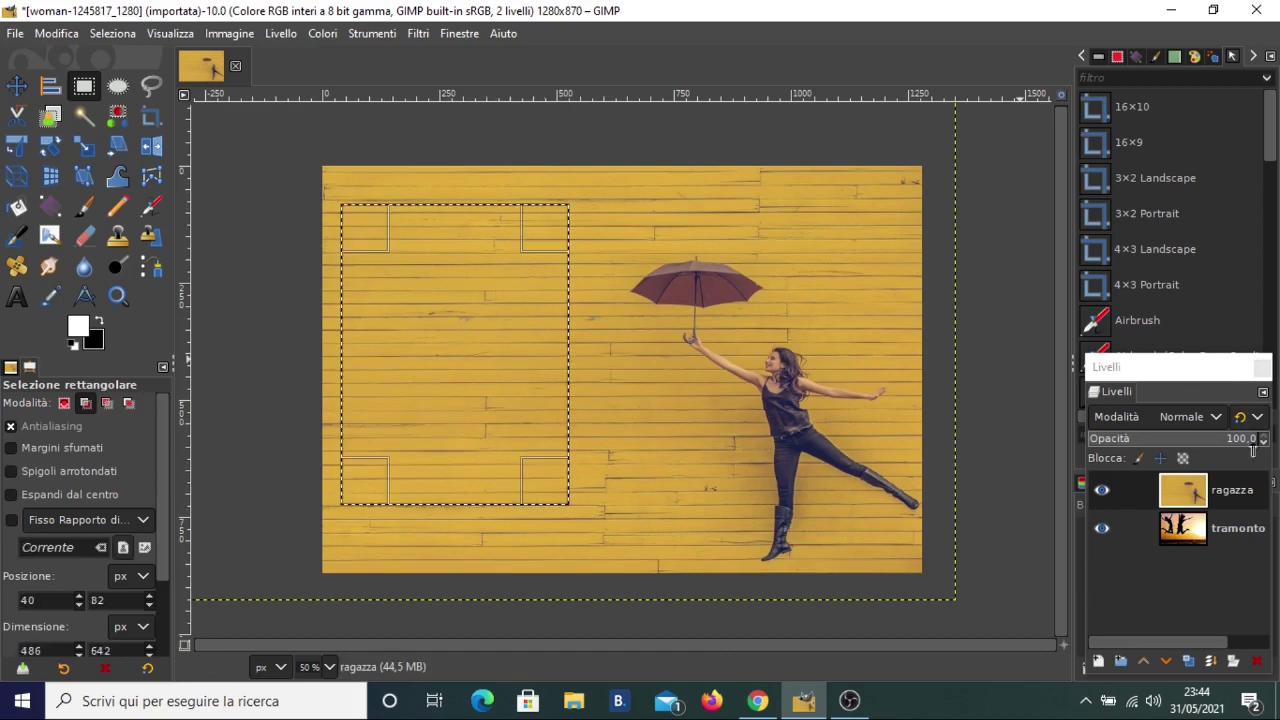
pyautogui.rightClick(1236, 497)
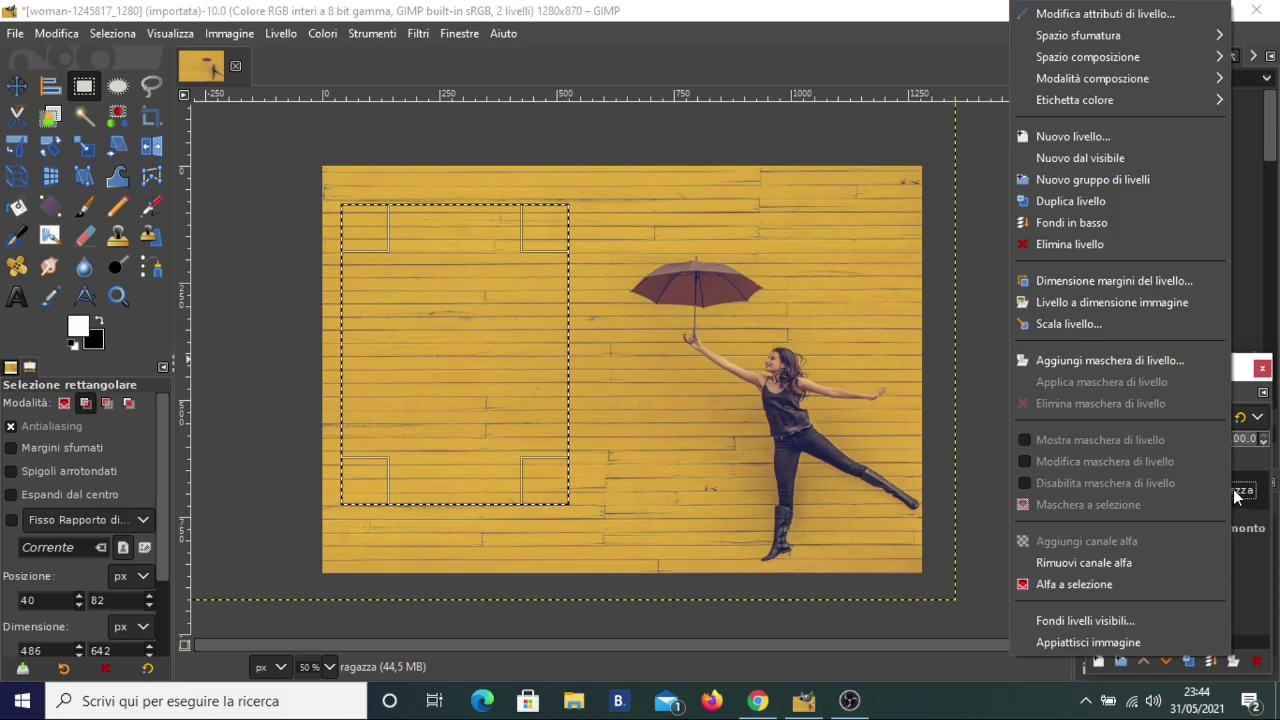
pyautogui.click(1098, 360)
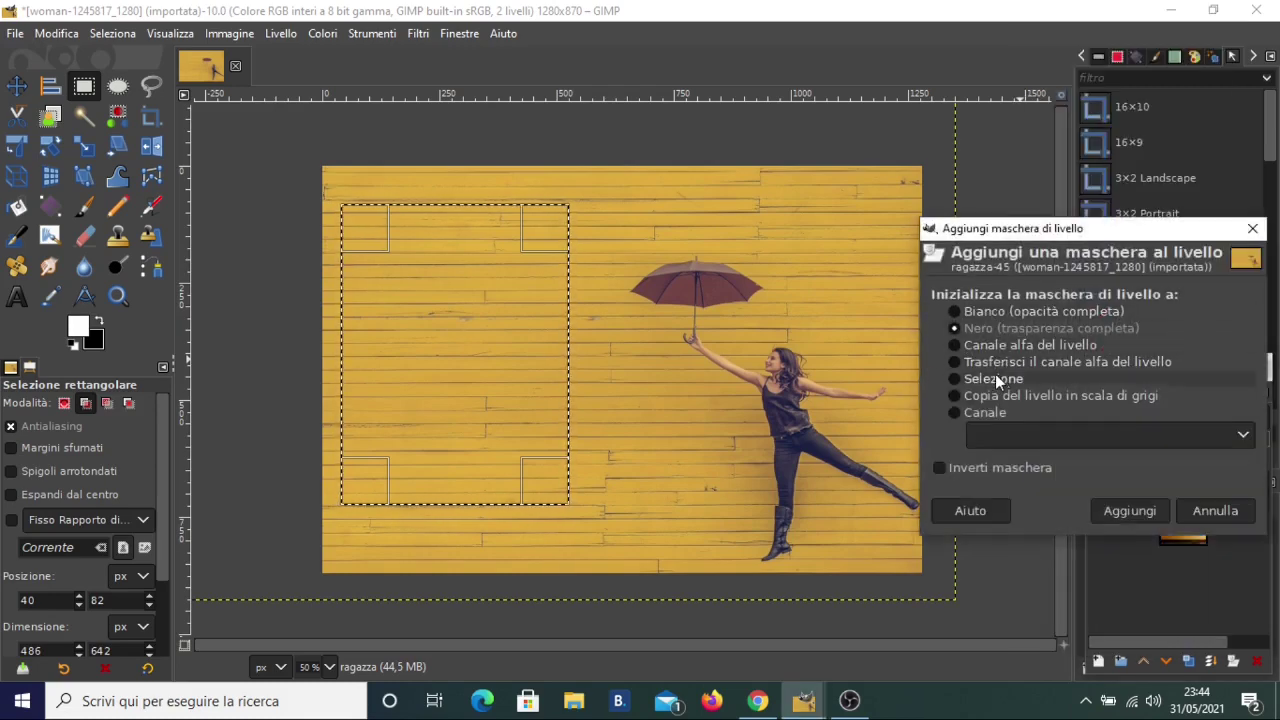
pyautogui.click(992, 379)
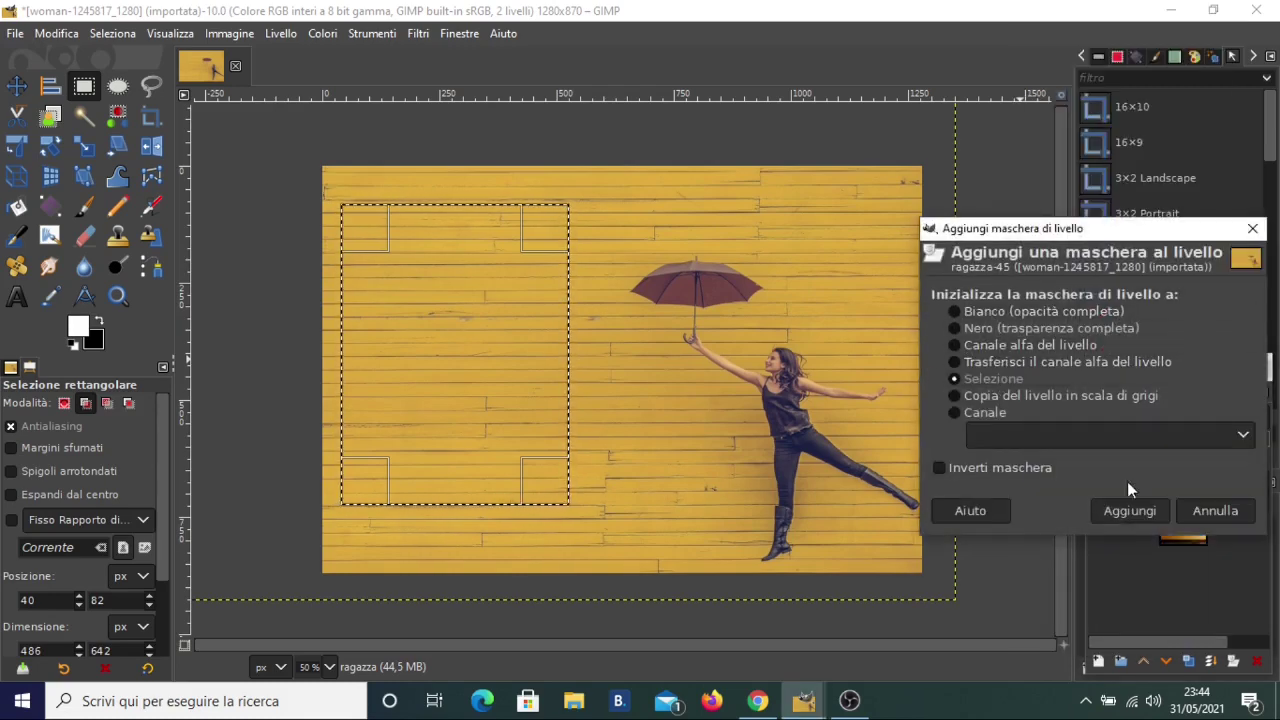
# Add the selection-based mask so only the wall rectangle shows over the sunset, then pick the Paintbrush.
pyautogui.click(1127, 513)
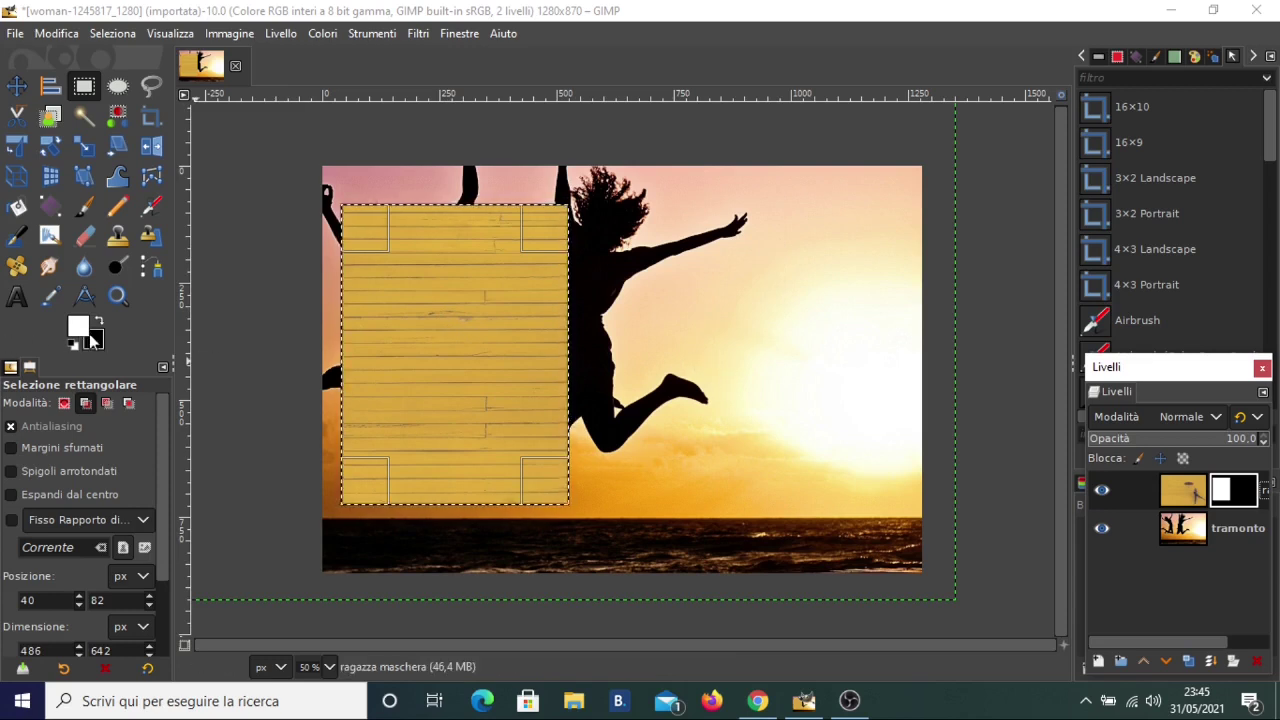
pyautogui.click(96, 206)
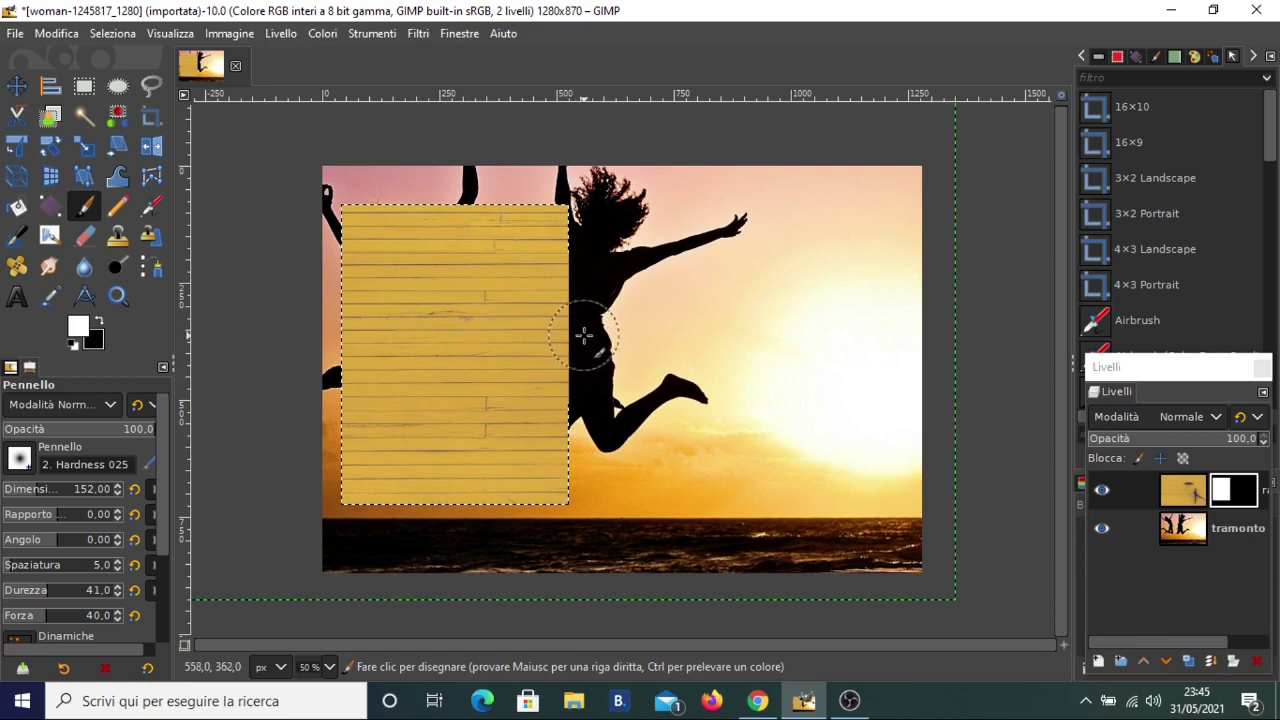
pyautogui.click(1248, 508)
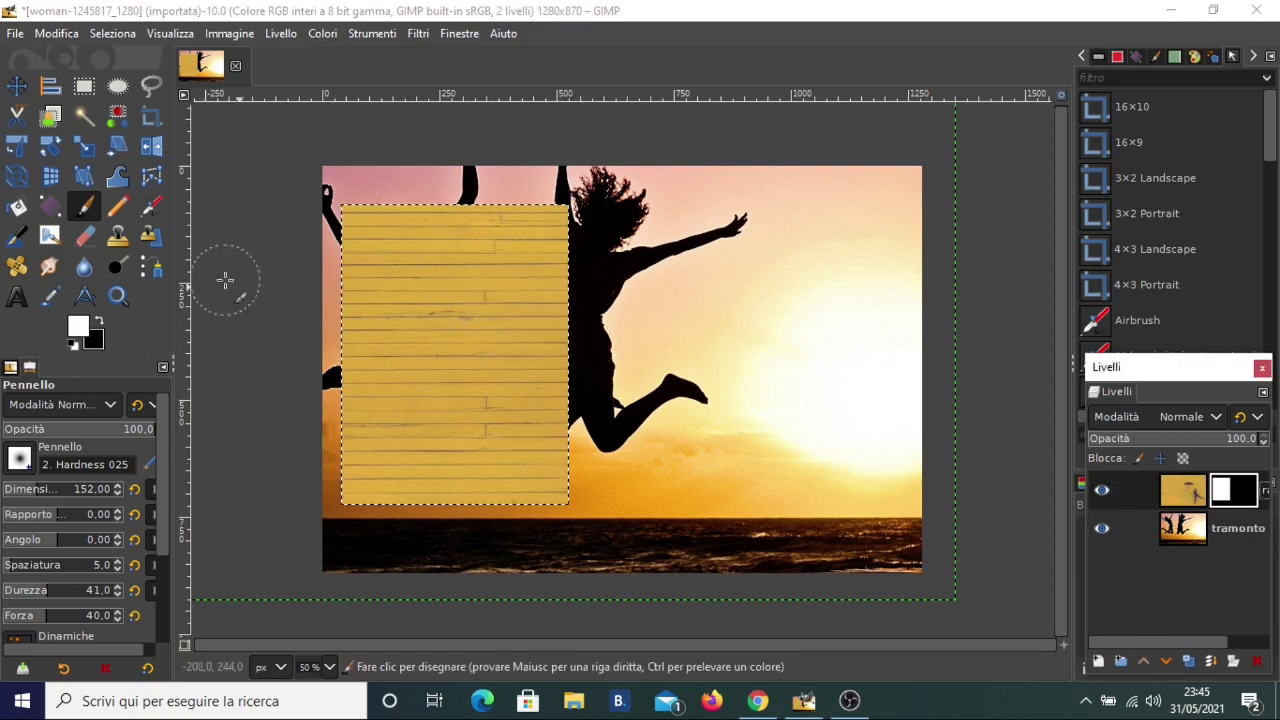
pyautogui.click(100, 321)
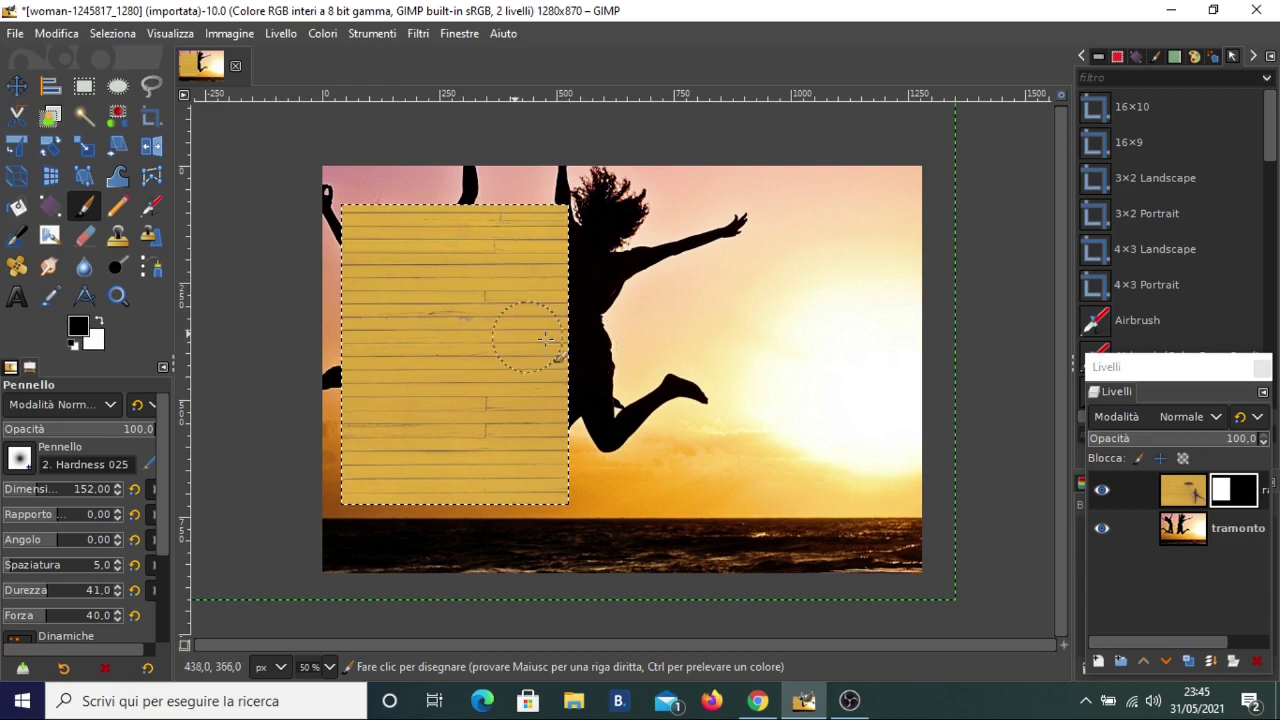
pyautogui.moveTo(475, 368)
pyautogui.mouseDown()
pyautogui.moveTo(506, 355)
pyautogui.moveTo(623, 360)
pyautogui.mouseUp()
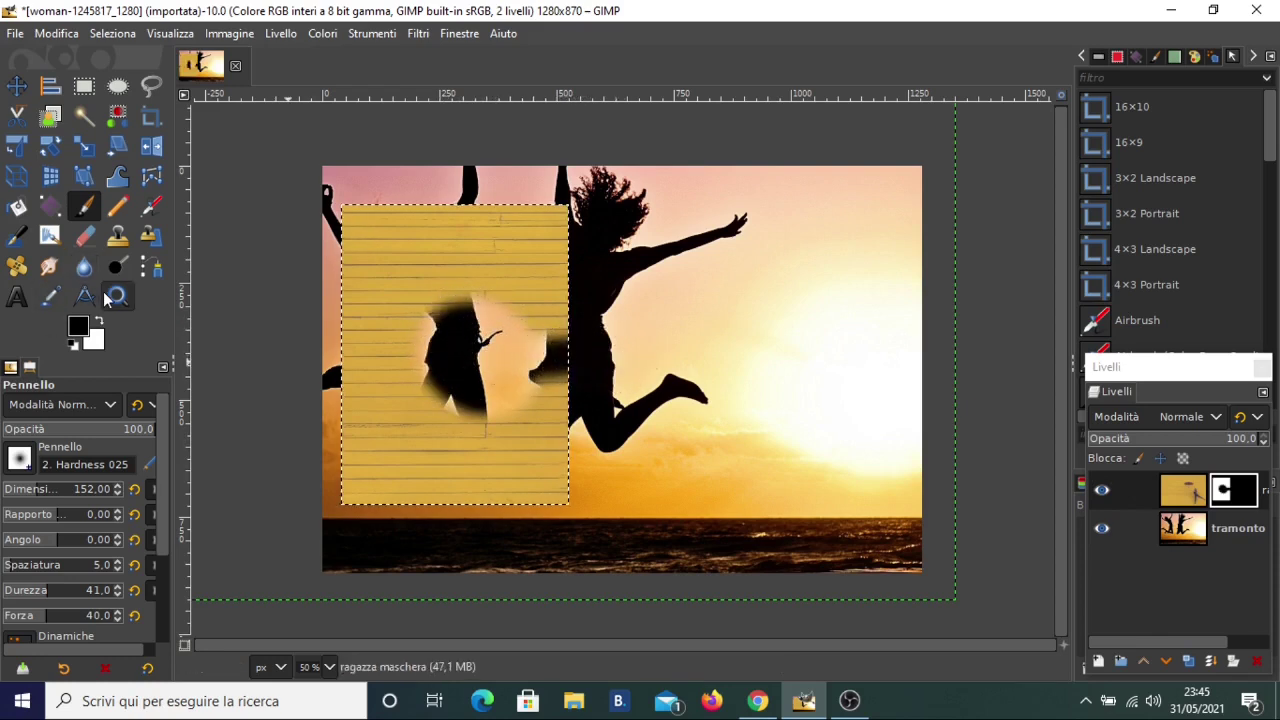
pyautogui.click(99, 320)
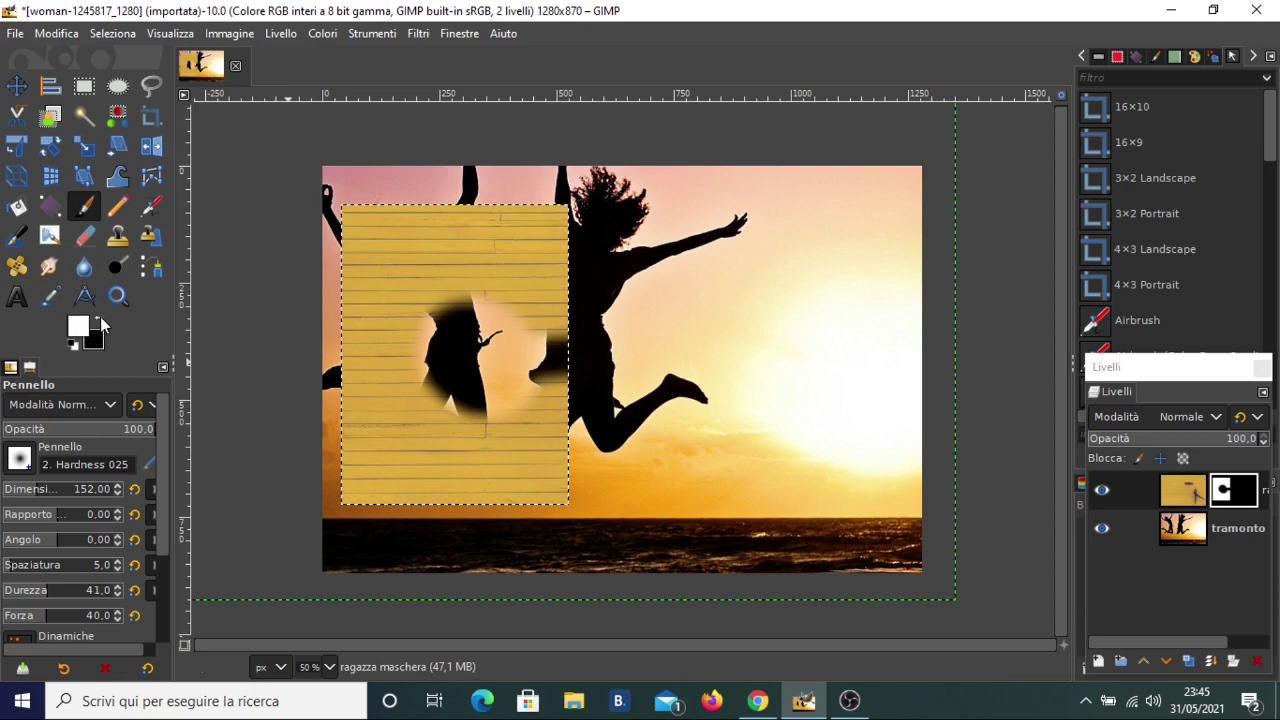
pyautogui.moveTo(435, 330); pyautogui.dragTo(538, 365)
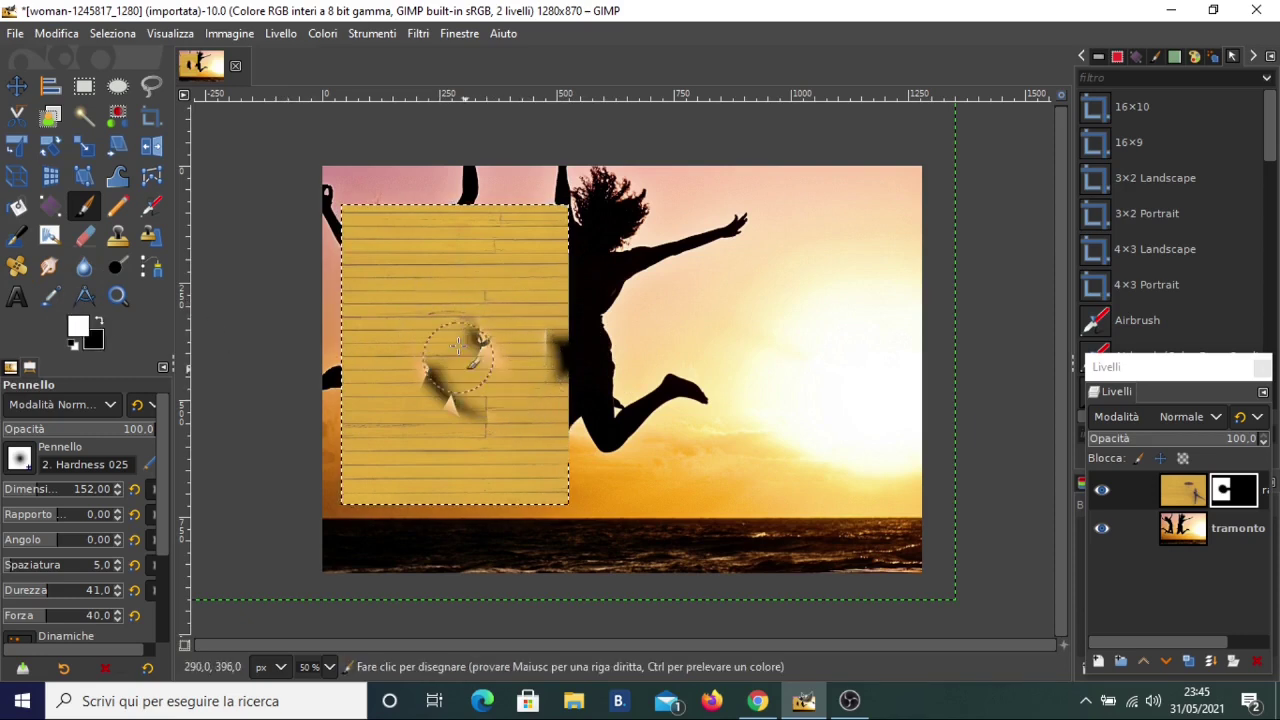
pyautogui.moveTo(481, 292)
pyautogui.mouseDown()
pyautogui.moveTo(514, 214)
pyautogui.moveTo(343, 337)
pyautogui.moveTo(500, 400)
pyautogui.moveTo(455, 385)
pyautogui.mouseUp()
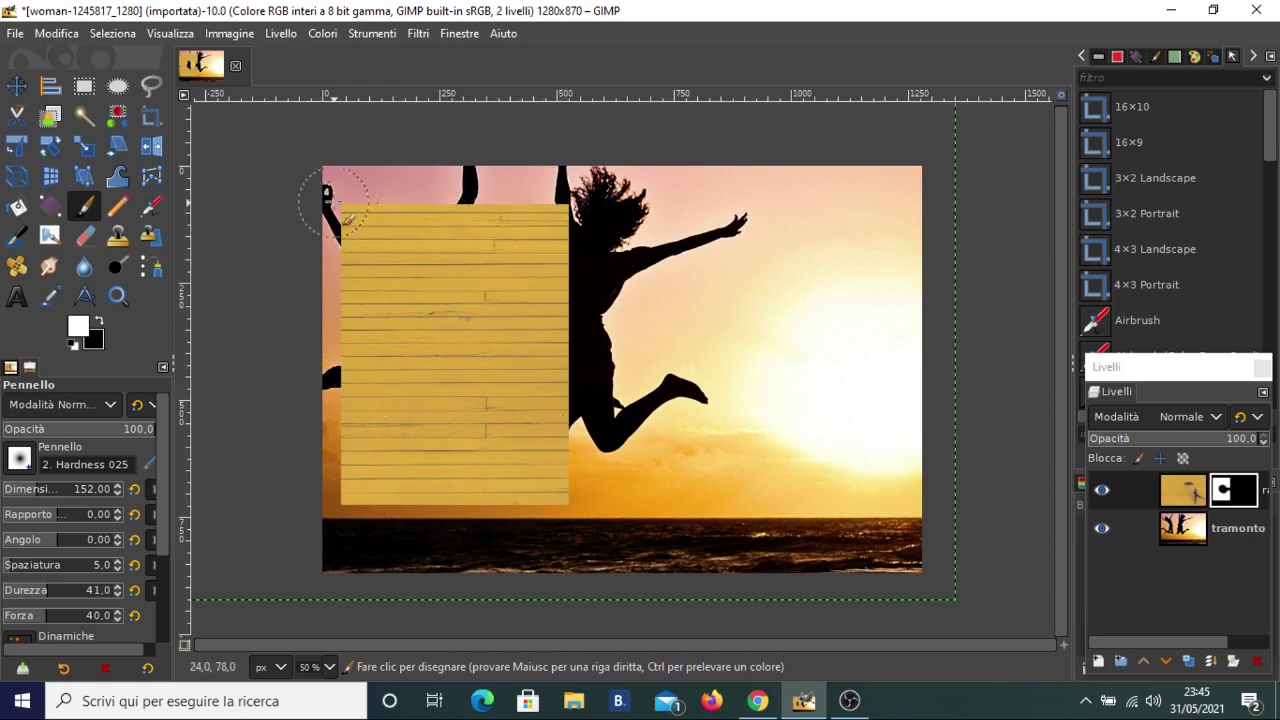
pyautogui.moveTo(414, 366)
pyautogui.mouseDown()
pyautogui.moveTo(429, 271)
pyautogui.moveTo(443, 514)
pyautogui.moveTo(524, 268)
pyautogui.mouseUp()
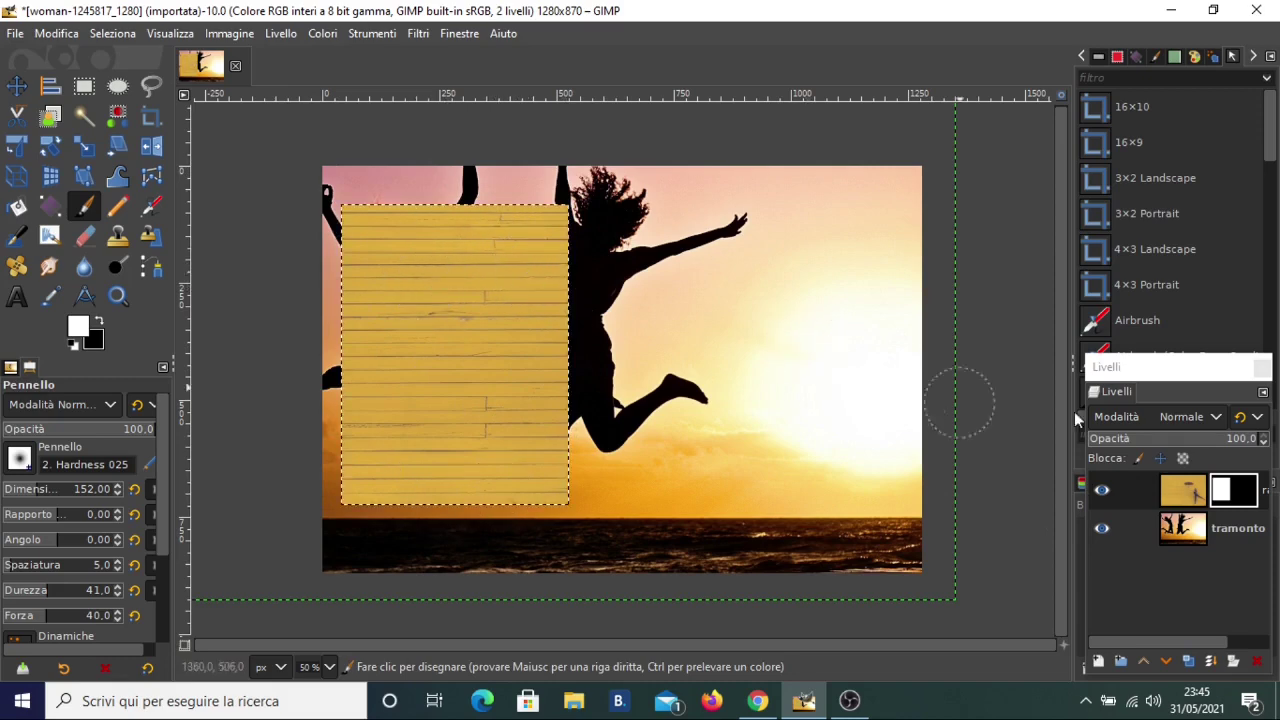
# Delete the ragazza layer mask, then toggle between the tramonto and ragazza layers, ending on tramonto.
pyautogui.rightClick(1250, 495)
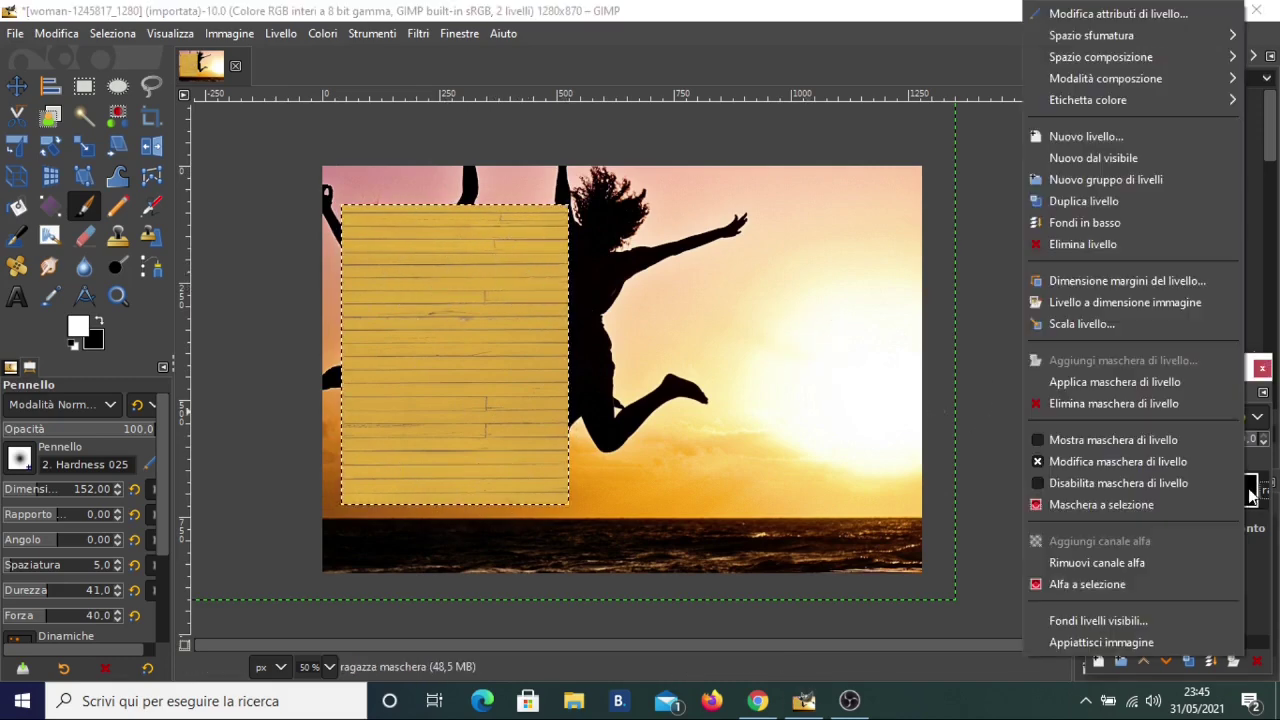
pyautogui.click(1112, 408)
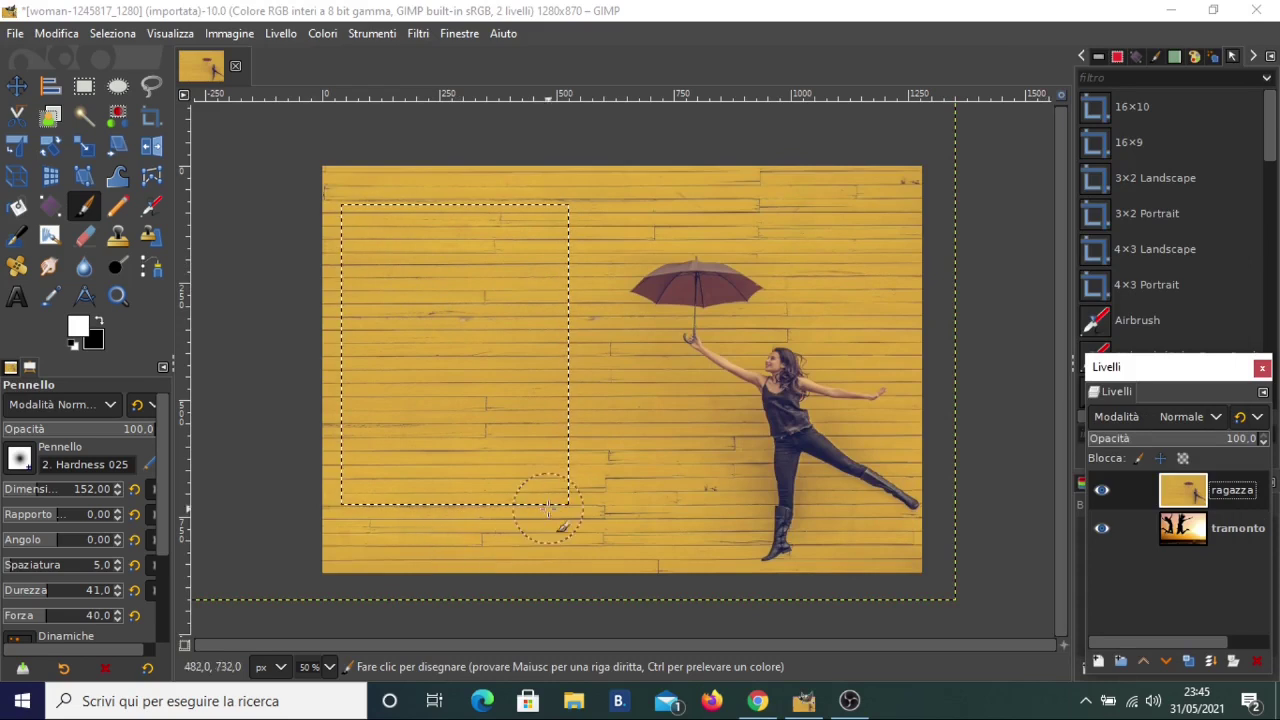
pyautogui.click(1236, 530)
pyautogui.click(1240, 500)
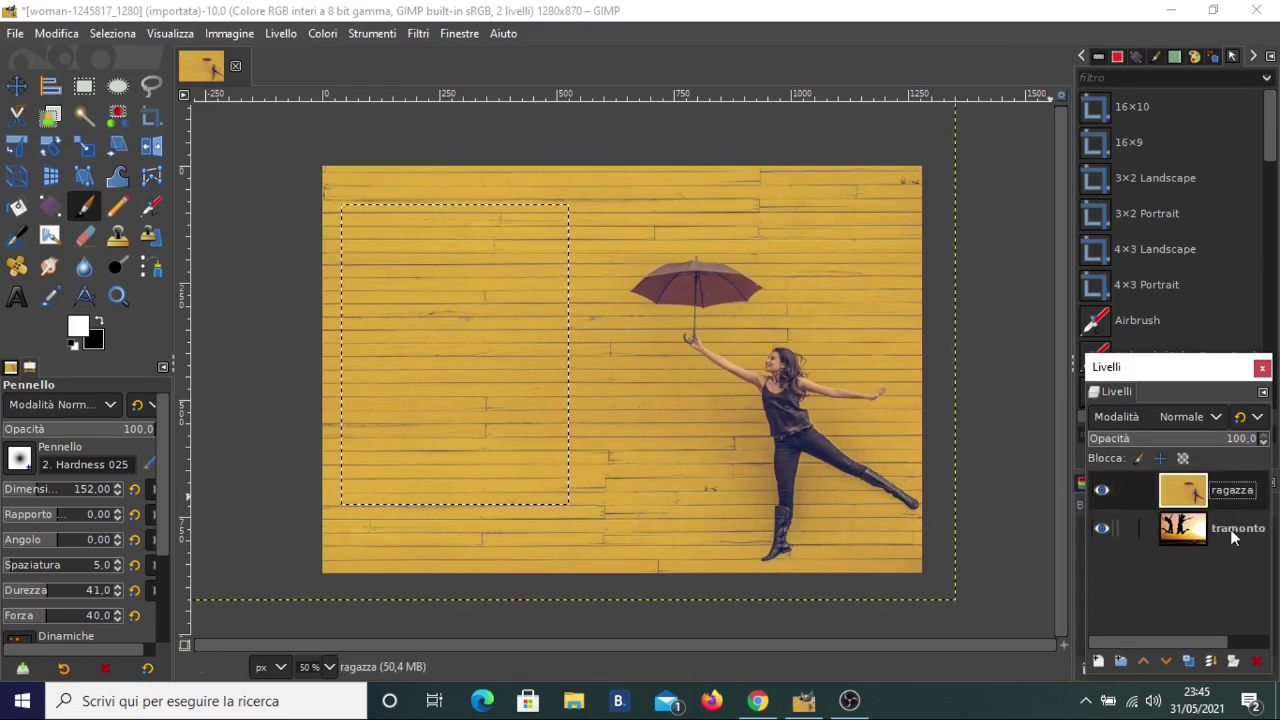
pyautogui.click(1240, 530)
pyautogui.click(1244, 500)
pyautogui.click(1237, 529)
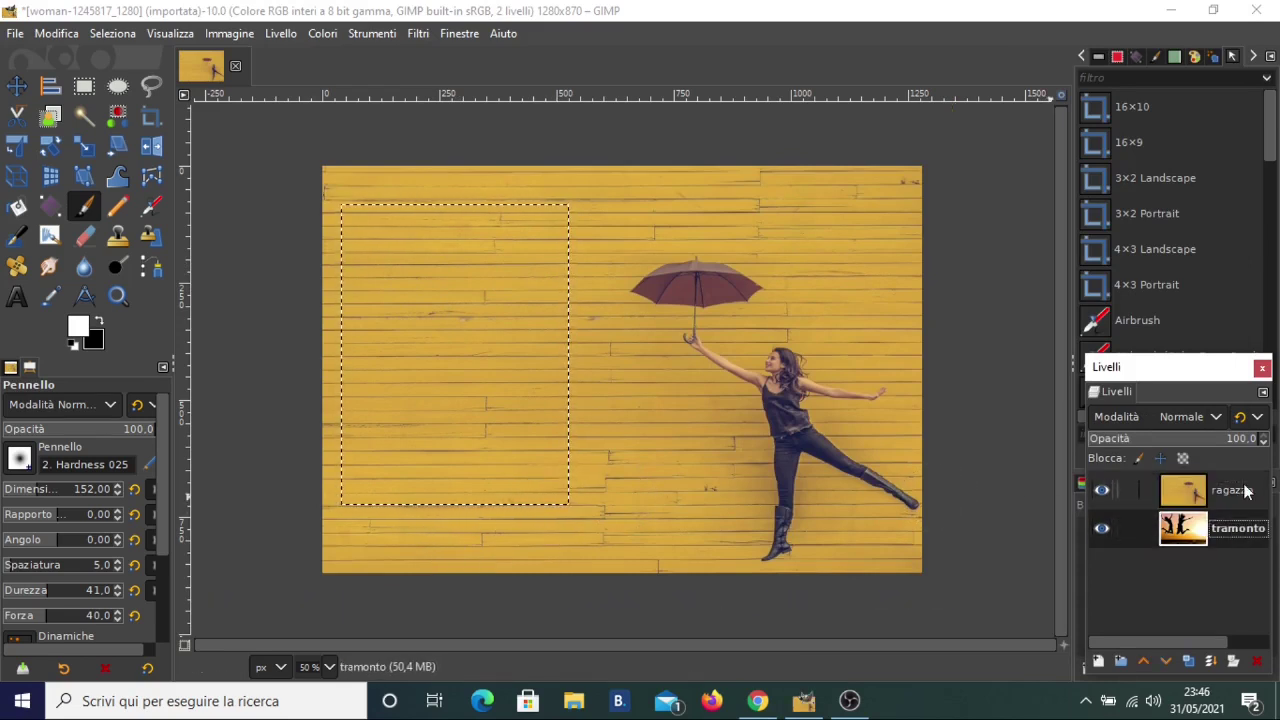